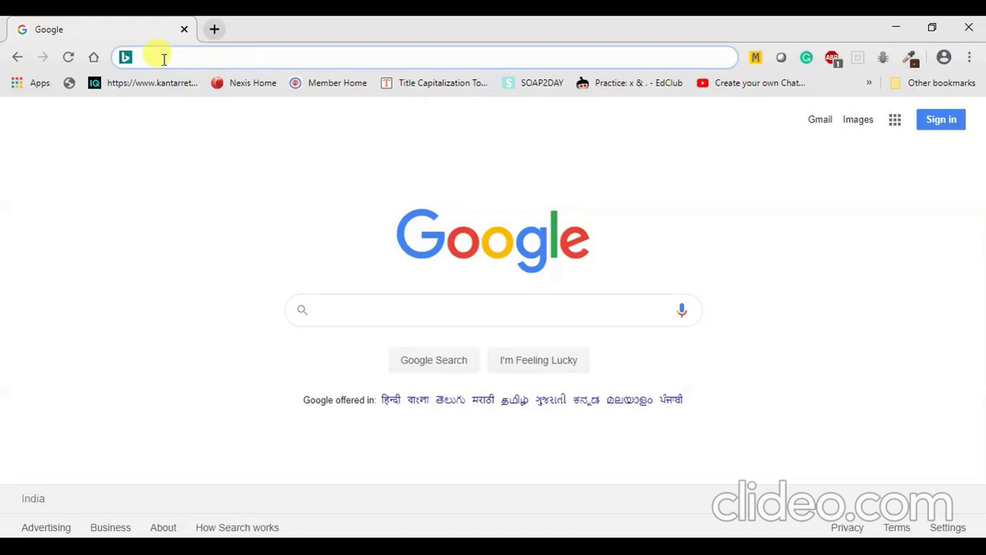
# Search for 'Creo for education' and scroll through the Bing results to the PTC Free Software page.
pyautogui.write('Creo ')
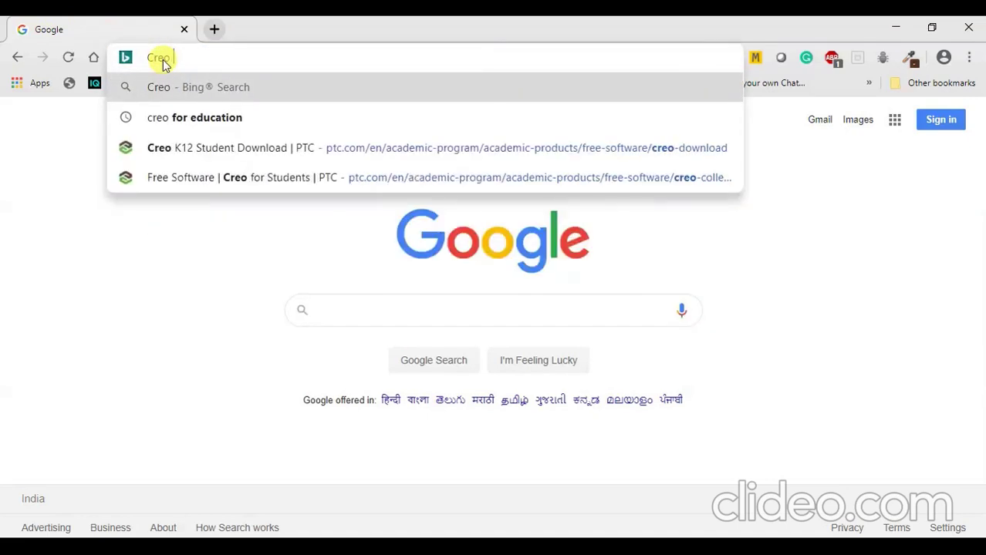
pyautogui.write('for edu')
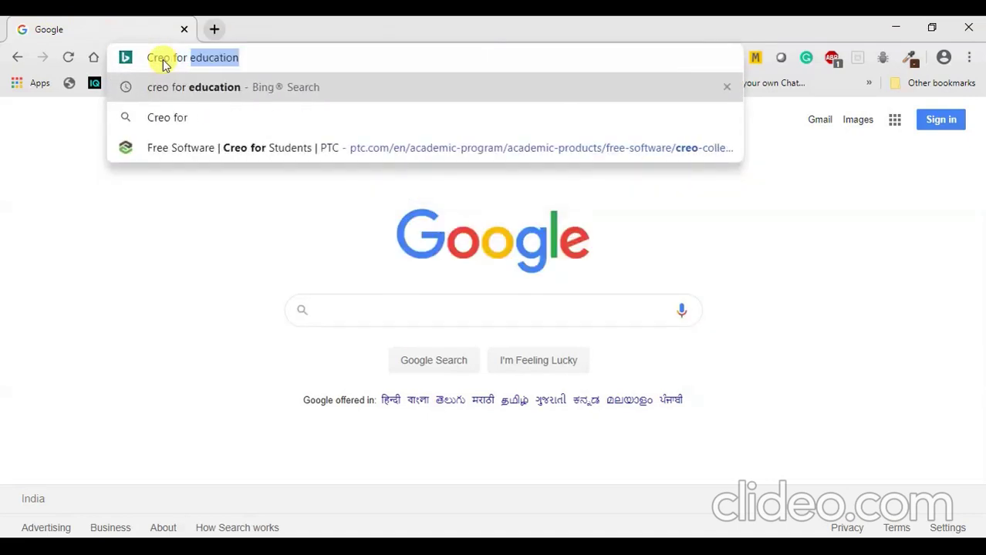
pyautogui.write('cati')
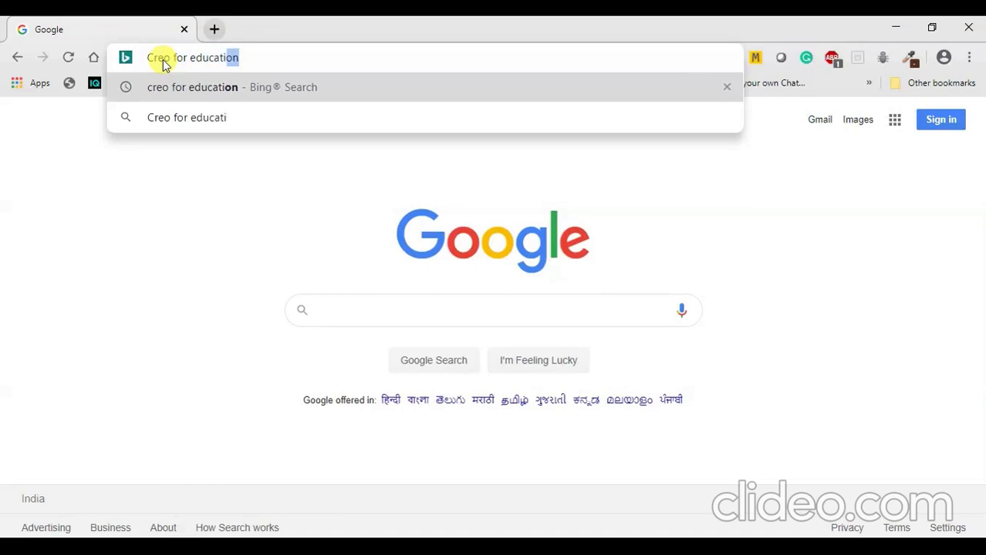
pyautogui.write('on')
pyautogui.press('Return')
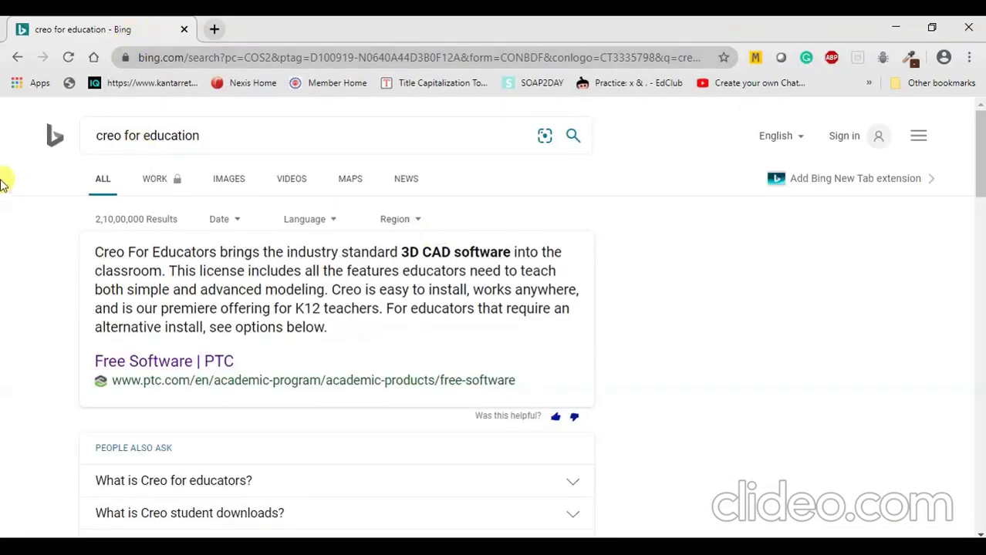
pyautogui.scroll(-2, 83, 185)
pyautogui.scroll(-5, 82, 185)
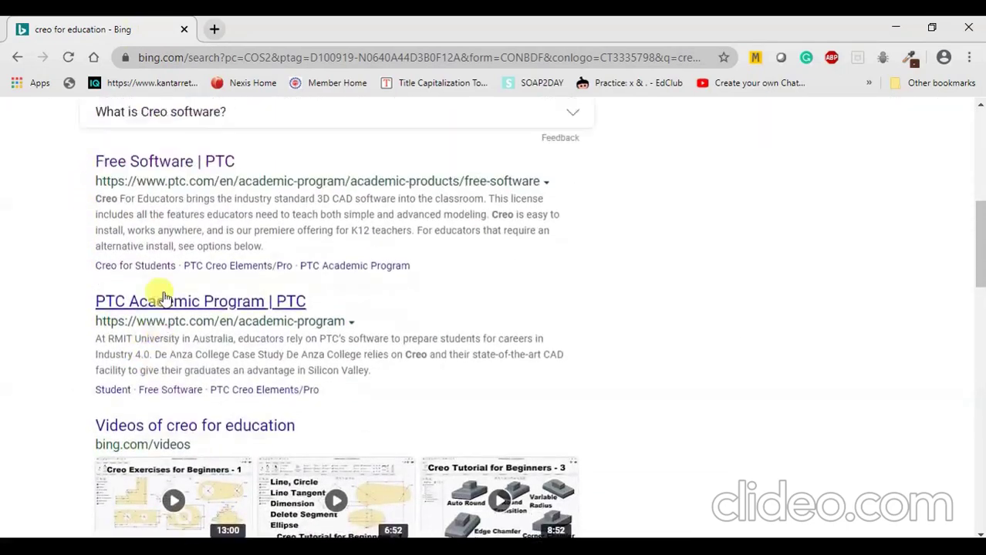
pyautogui.scroll(6, 159, 289)
pyautogui.scroll(-5, 77, 283)
pyautogui.scroll(6, 77, 279)
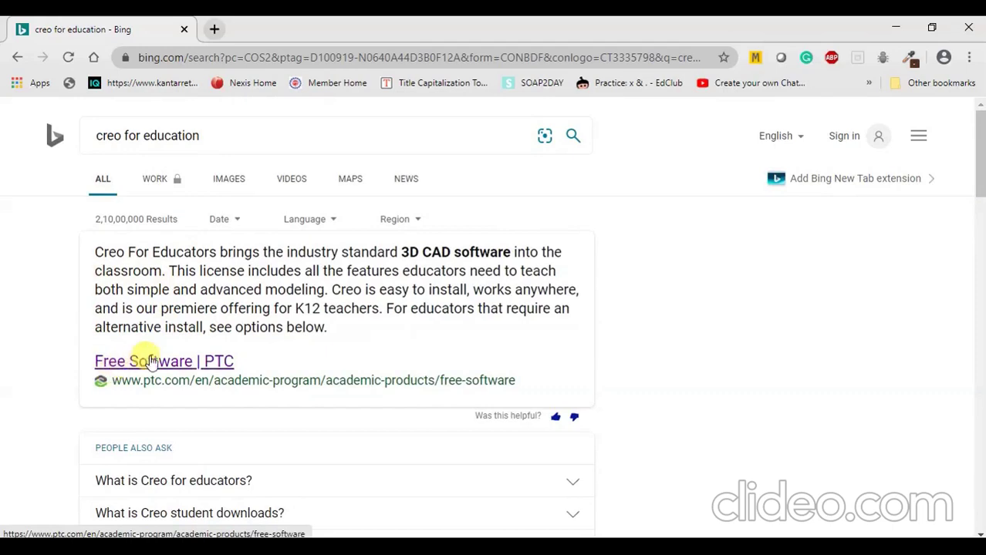
# Open the 'Free Software | PTC' result and scroll down to the Creo Student Downloads cards.
pyautogui.click(229, 361)
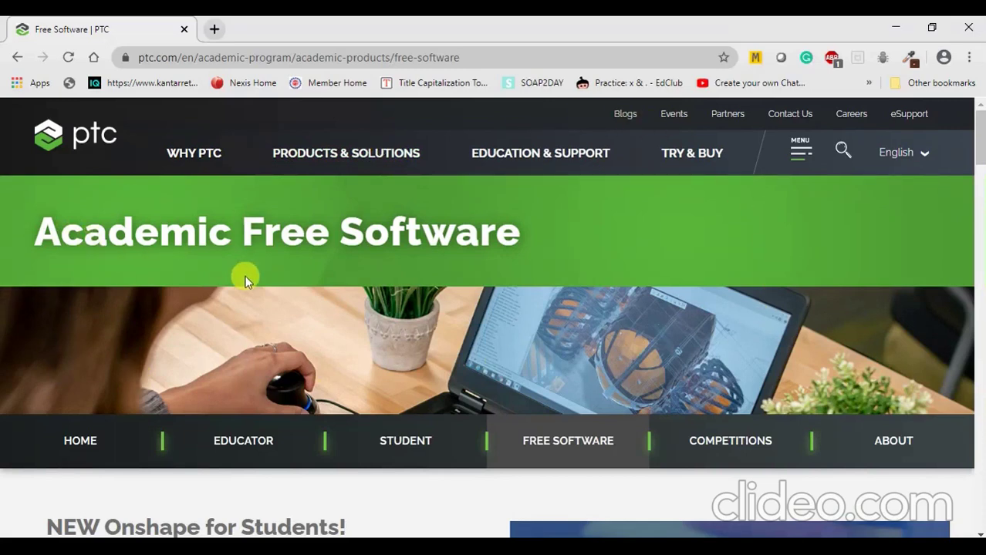
pyautogui.scroll(-3, 245, 275)
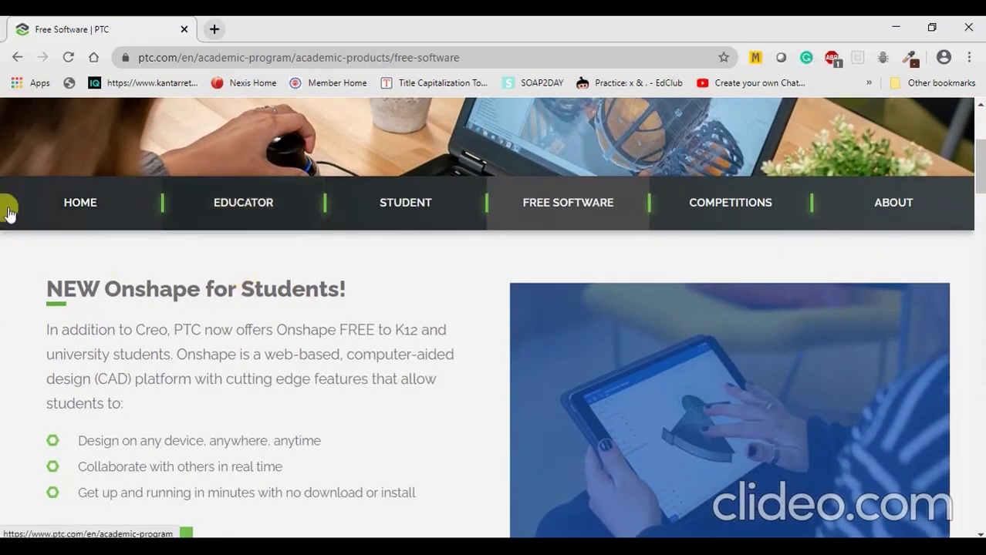
pyautogui.scroll(-3, 246, 247)
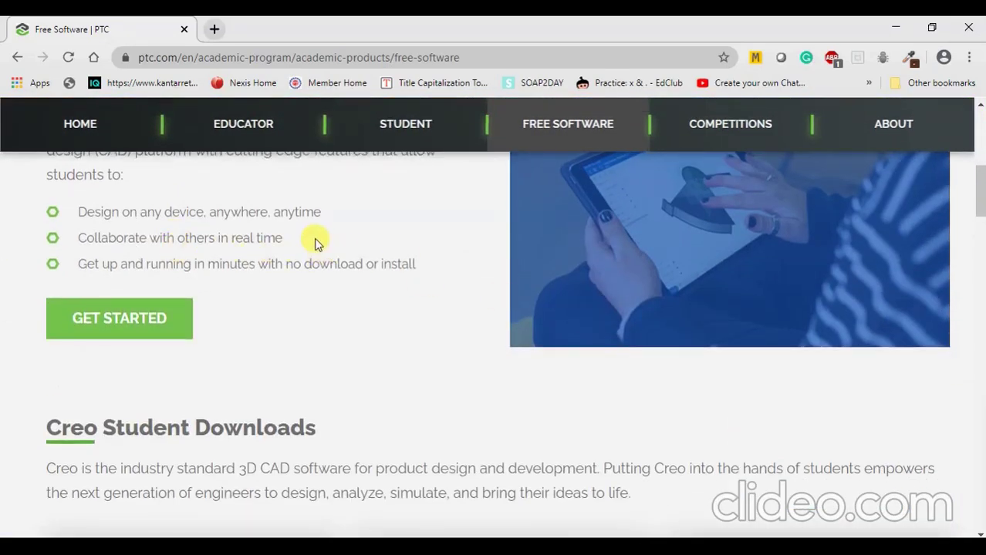
pyautogui.scroll(-3, 255, 208)
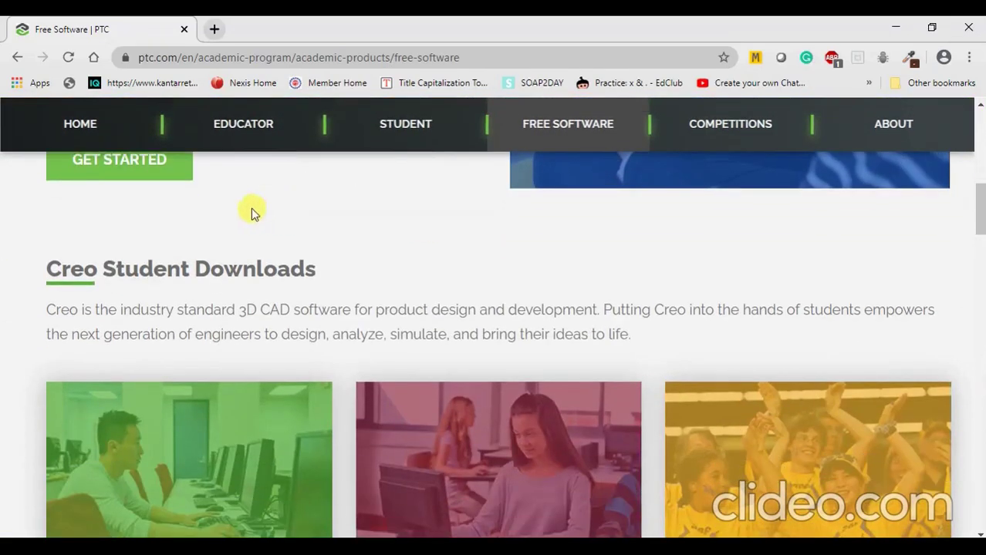
pyautogui.scroll(-3, 211, 228)
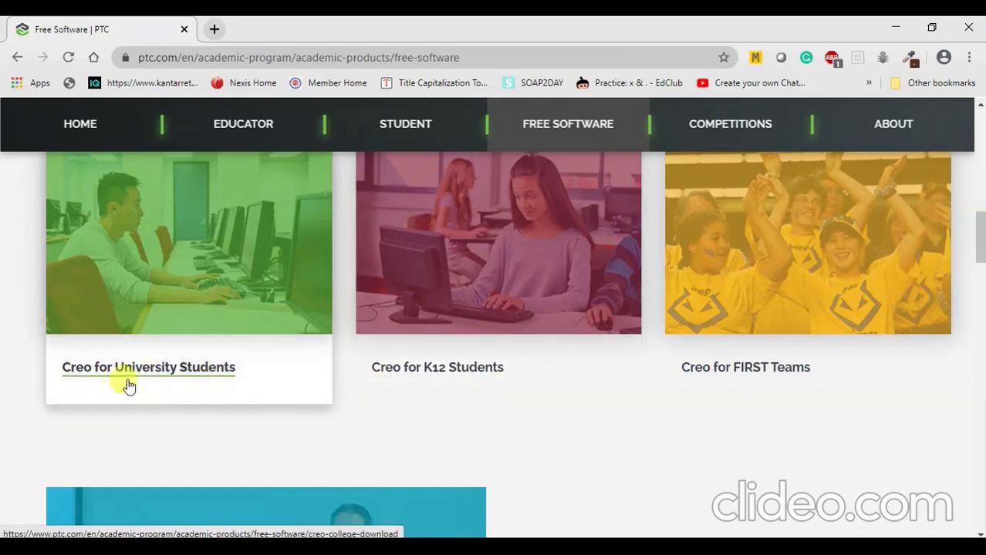
# Open the Creo for University Students page and look over its registration form and requirements.
pyautogui.click(222, 370)
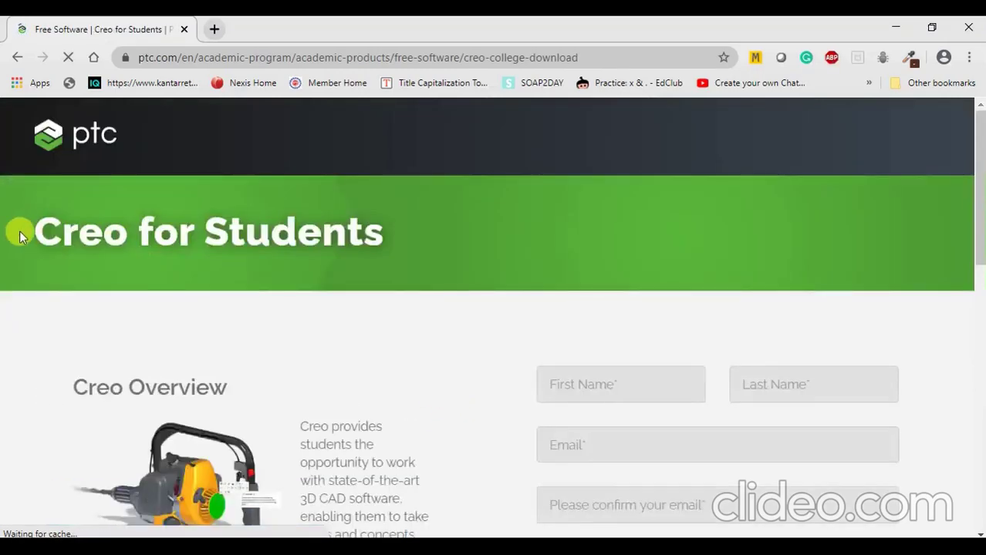
pyautogui.scroll(-7, 121, 309)
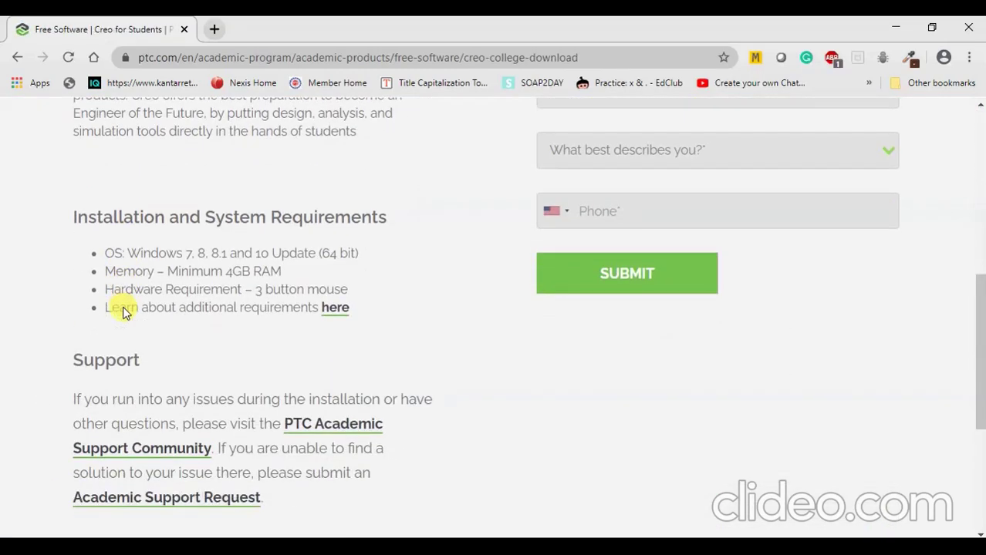
pyautogui.scroll(7, 589, 336)
pyautogui.scroll(-6, 852, 385)
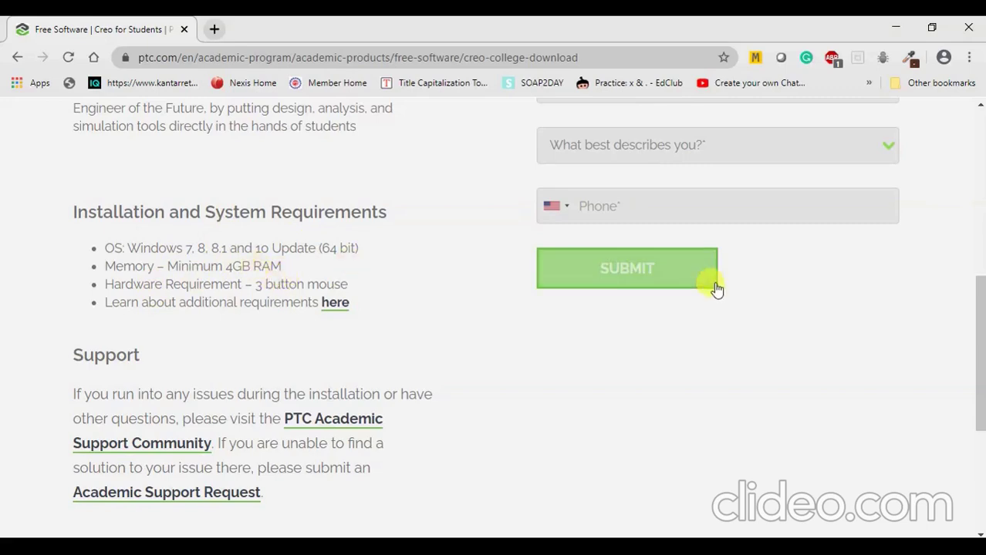
# Scroll back to the registration form and try submitting it.
pyautogui.scroll(3, 603, 357)
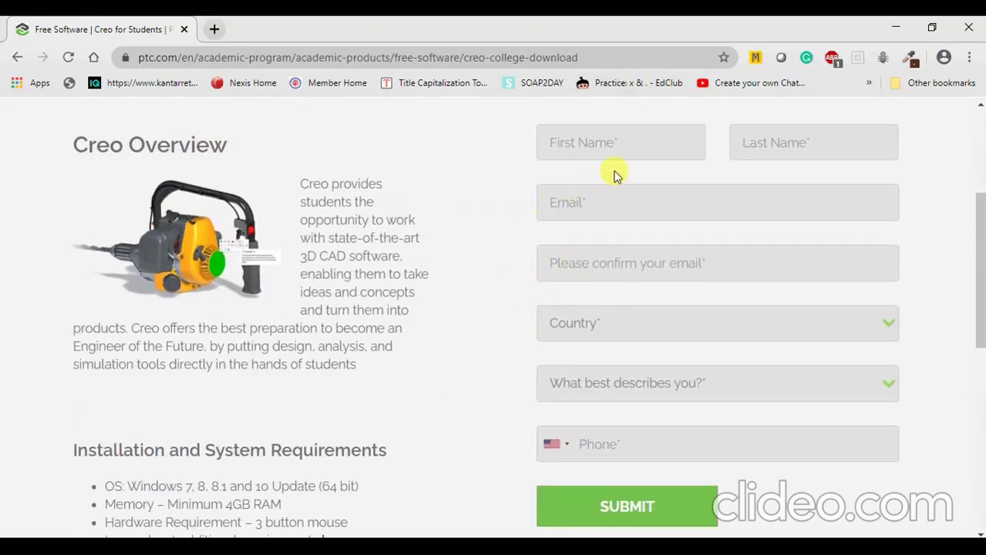
pyautogui.scroll(1, 615, 176)
pyautogui.scroll(-2, 615, 176)
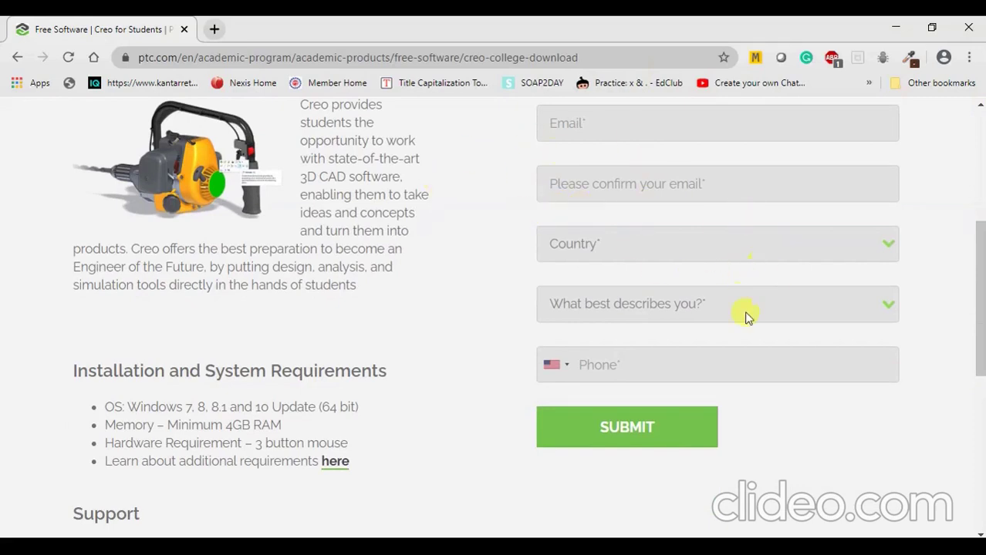
pyautogui.click(633, 446)
# Set 'What best describes you?' to College/University student.
pyautogui.scroll(3, 640, 432)
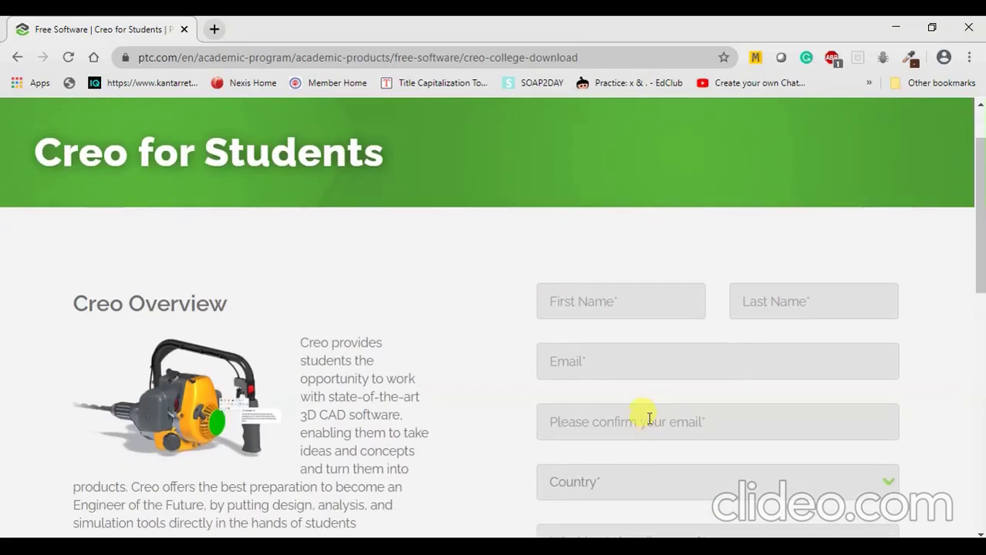
pyautogui.scroll(-5, 649, 418)
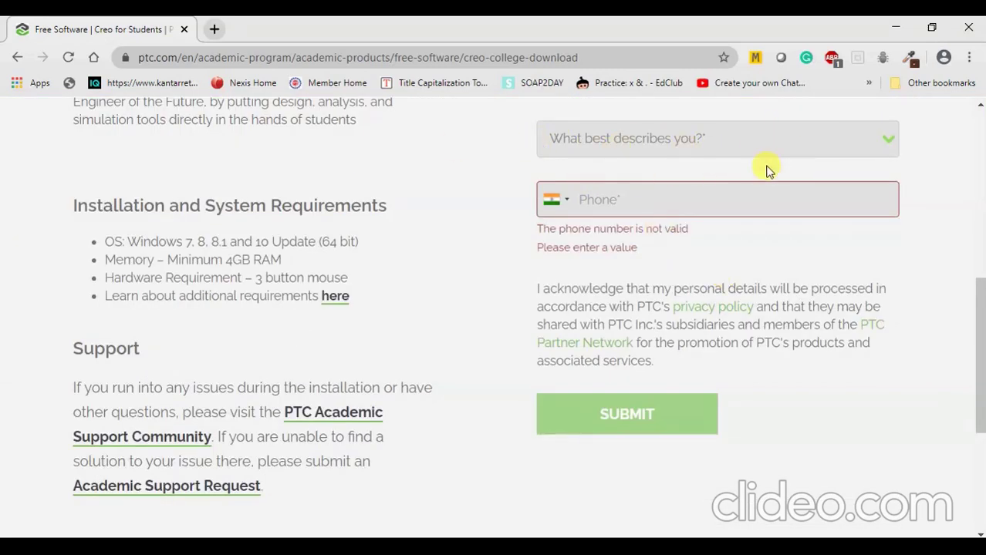
pyautogui.click(886, 144)
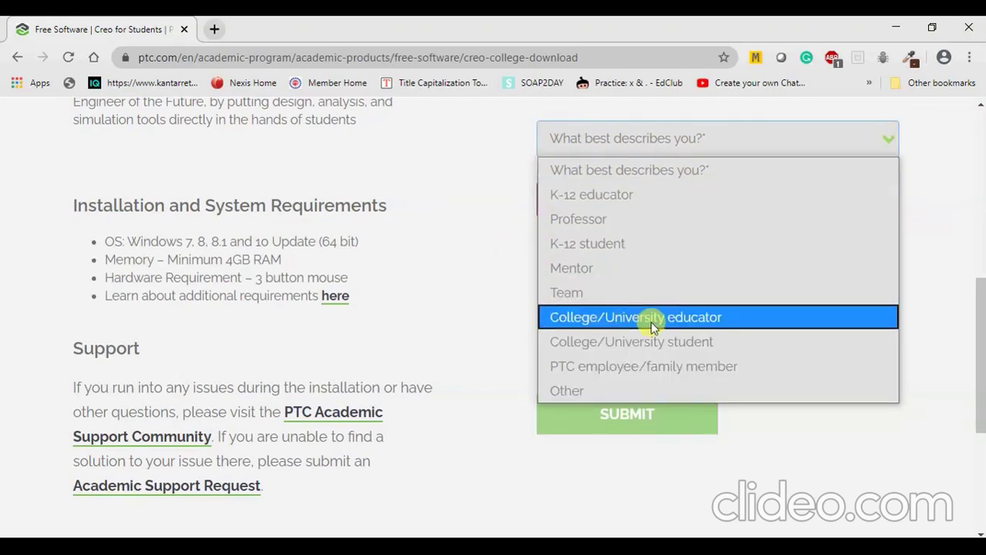
pyautogui.click(650, 348)
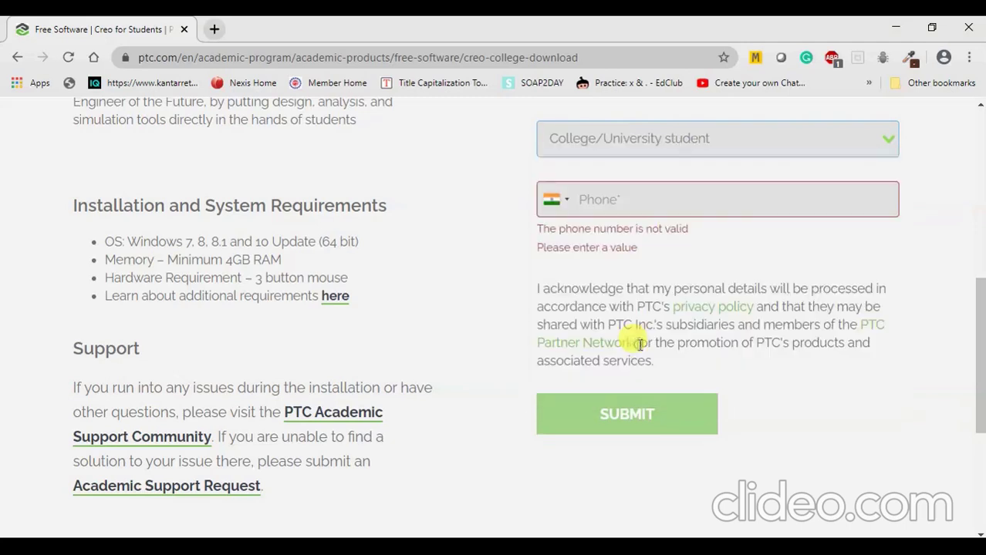
# Go to the required Phone field to start entering the phone number.
pyautogui.scroll(1, 731, 275)
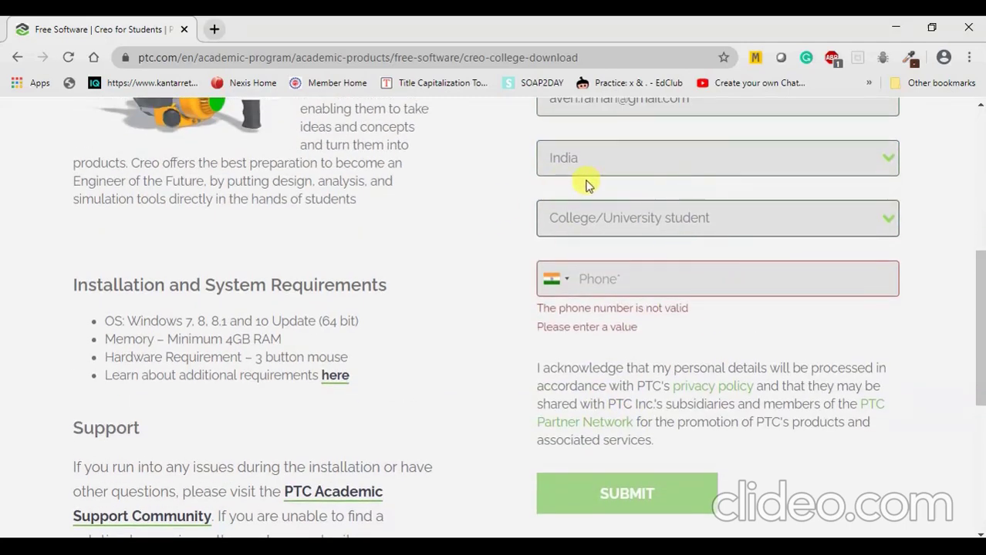
pyautogui.scroll(-1, 710, 187)
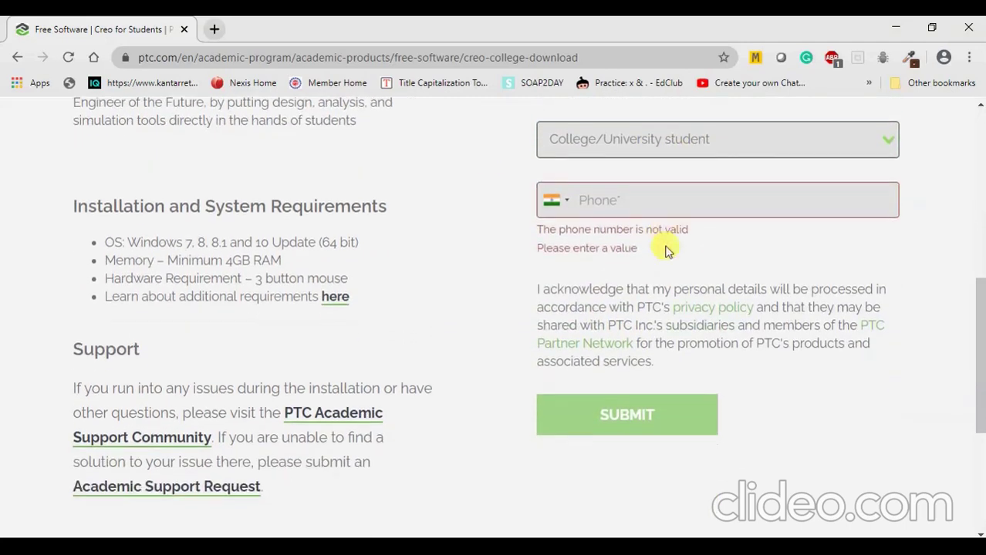
pyautogui.click(614, 199)
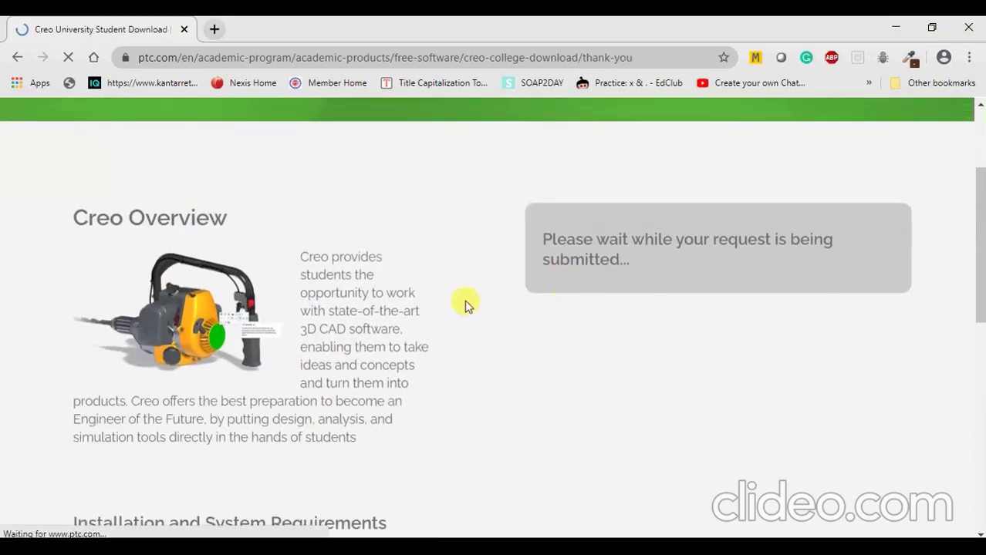
pyautogui.scroll(-3, 381, 224)
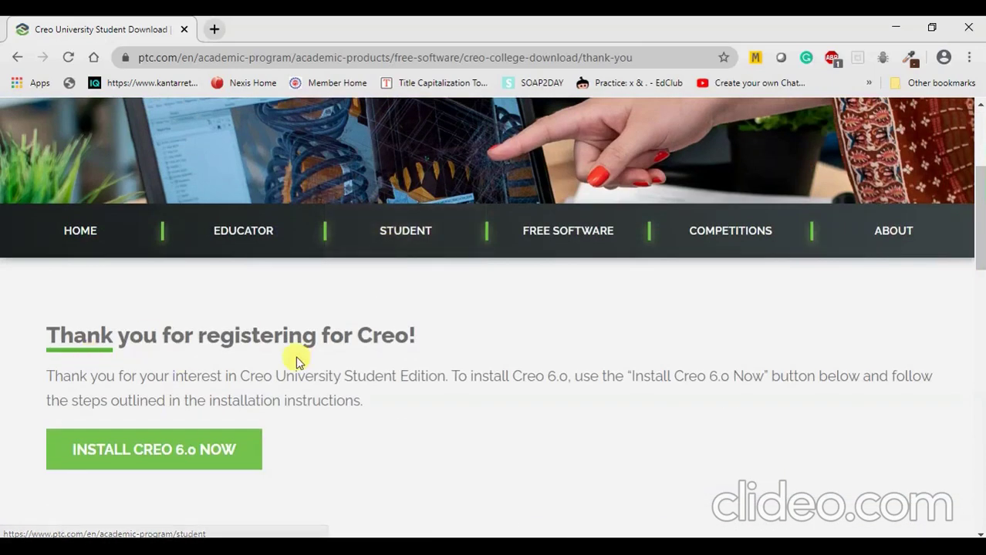
pyautogui.scroll(-2, 429, 341)
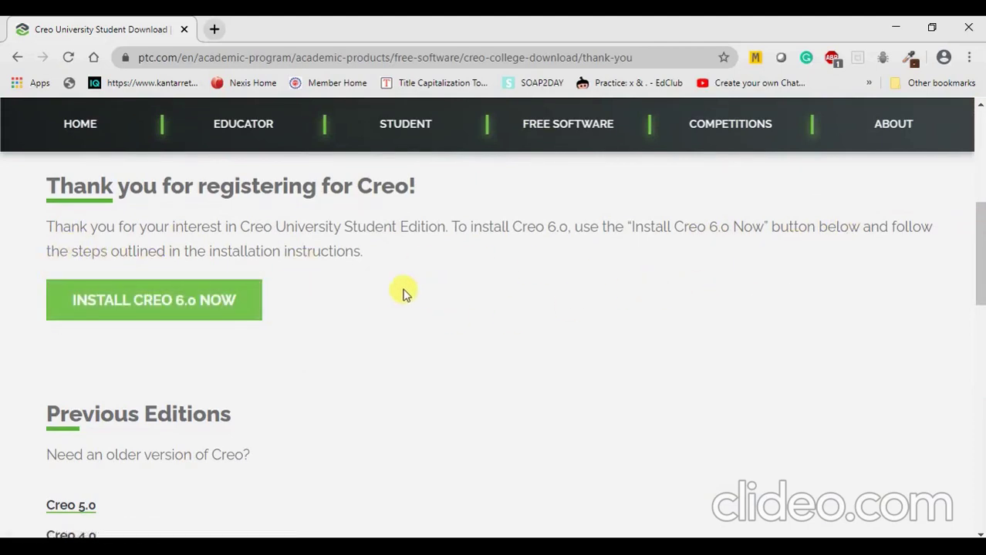
pyautogui.scroll(-1, 277, 285)
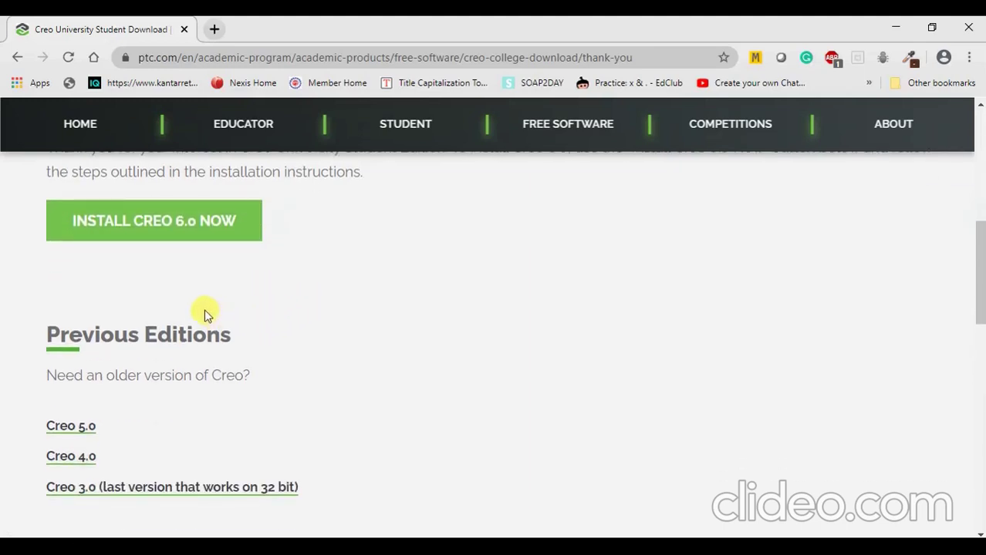
pyautogui.scroll(4, 284, 311)
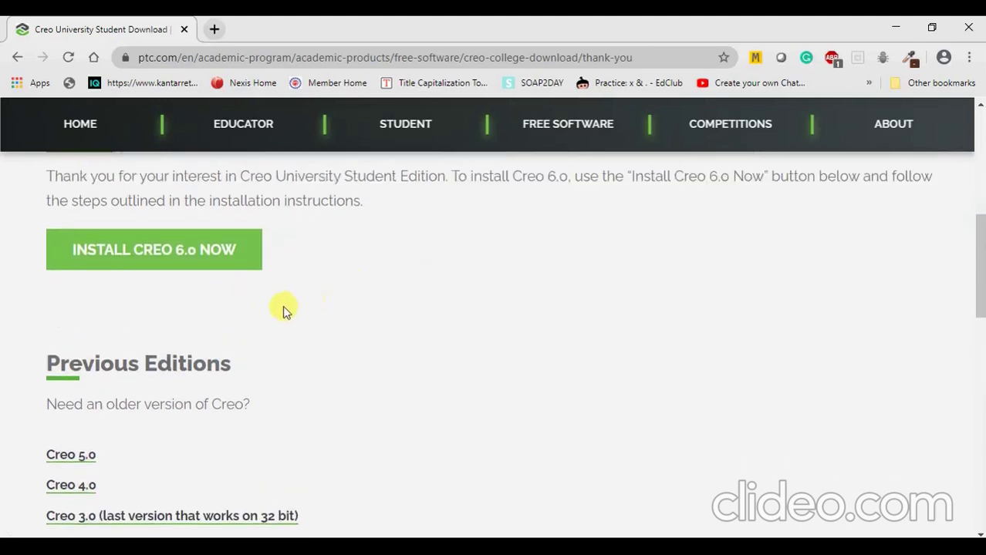
pyautogui.scroll(-5, 583, 300)
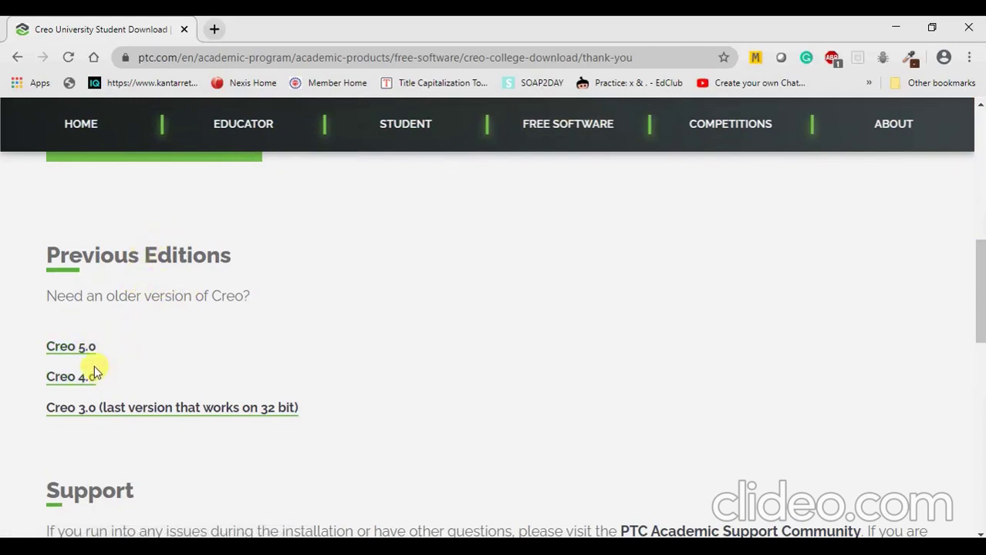
pyautogui.scroll(-2, 82, 311)
pyautogui.scroll(2, 84, 315)
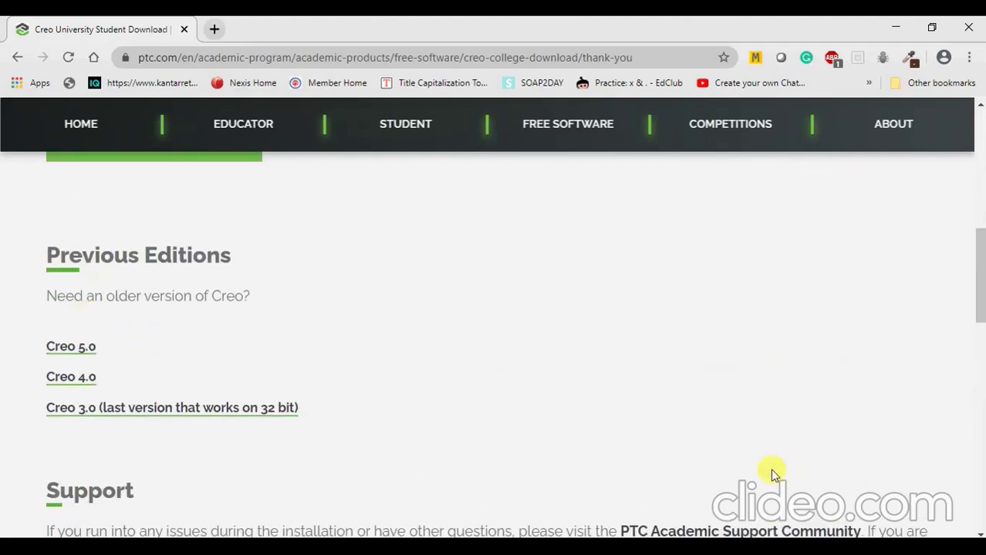
pyautogui.scroll(2, 121, 348)
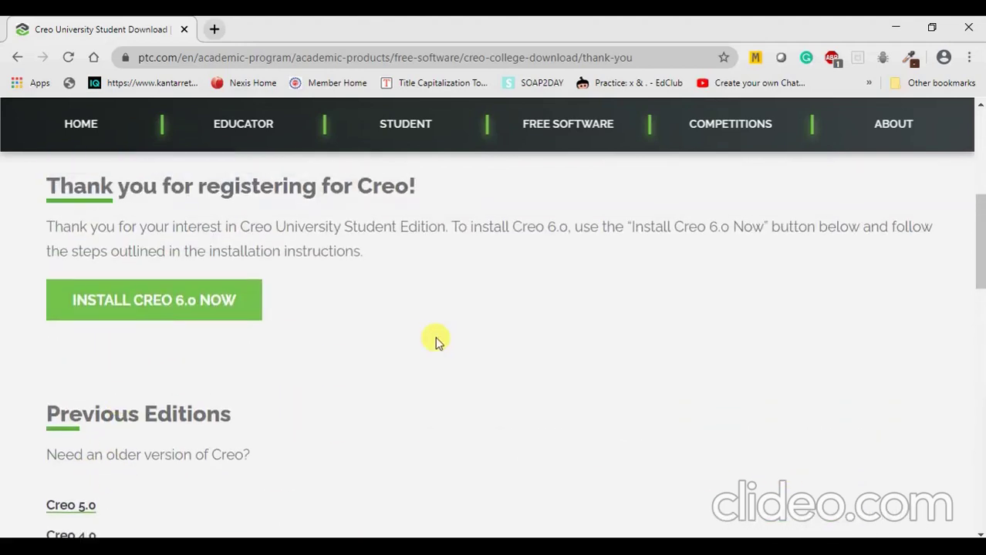
pyautogui.scroll(-2, 97, 335)
pyautogui.scroll(1, 98, 345)
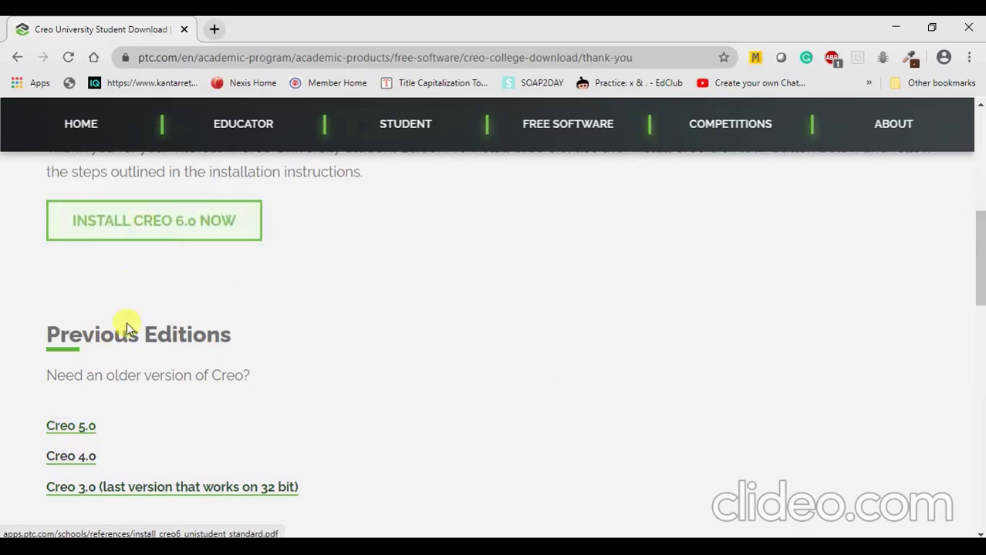
# Open the Creo 6.0 Student Edition Quick Installation Guide PDF and read through both pages.
pyautogui.click(135, 224)
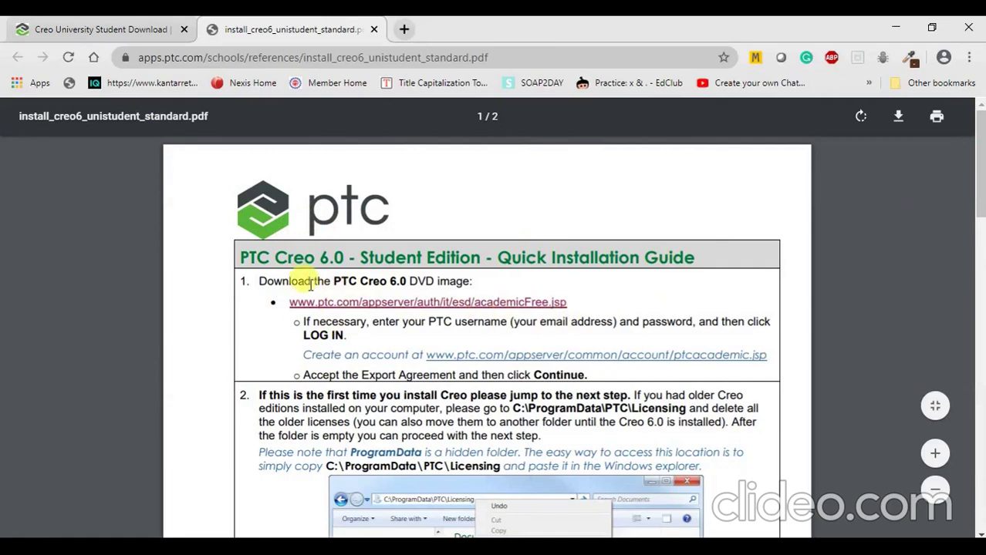
pyautogui.scroll(-15, 310, 283)
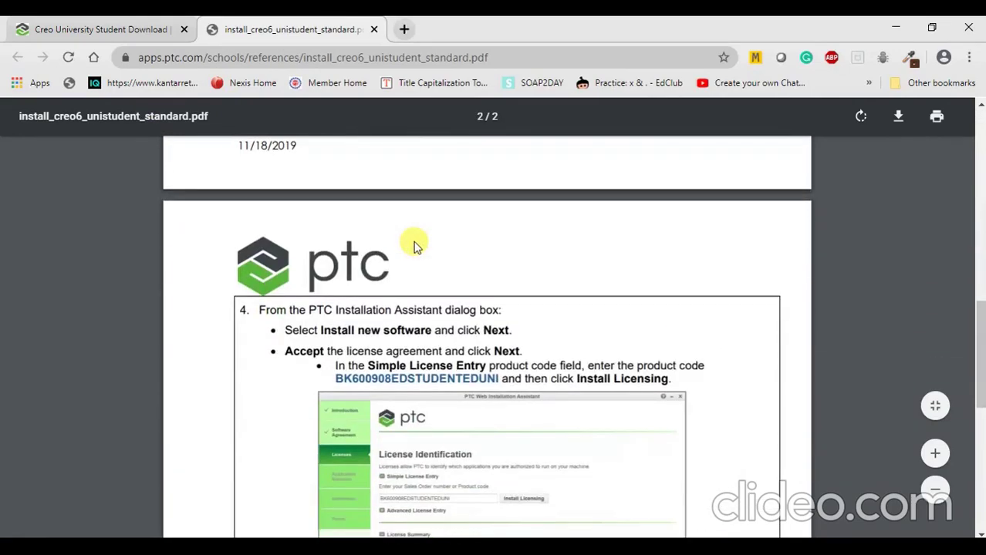
pyautogui.scroll(-12, 414, 247)
pyautogui.scroll(12, 415, 247)
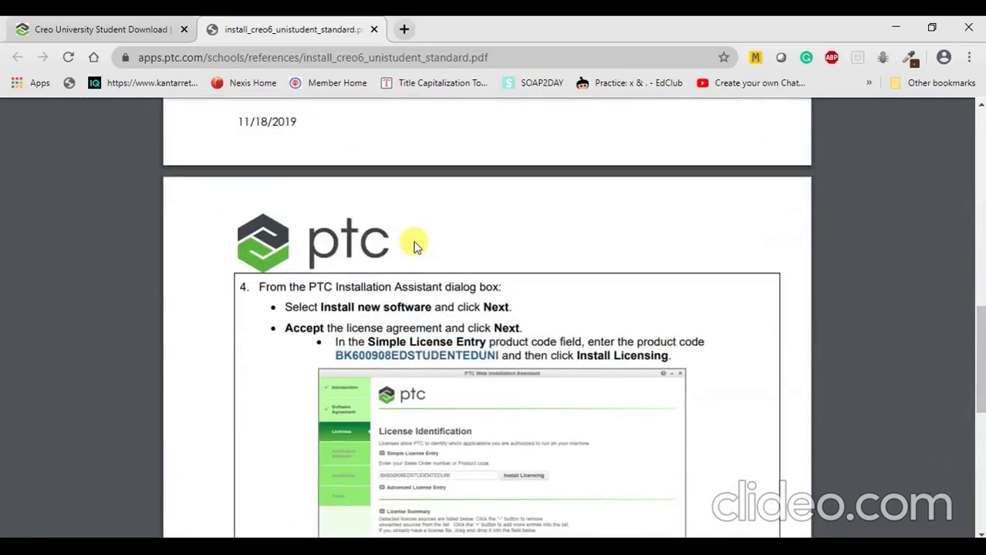
pyautogui.scroll(5, 414, 246)
pyautogui.scroll(5, 414, 254)
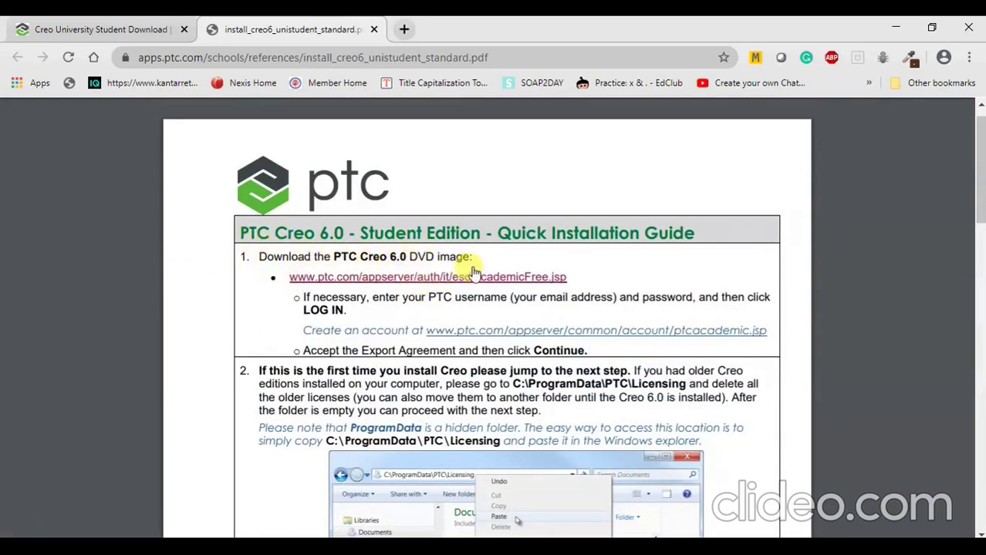
pyautogui.rightClick(363, 278)
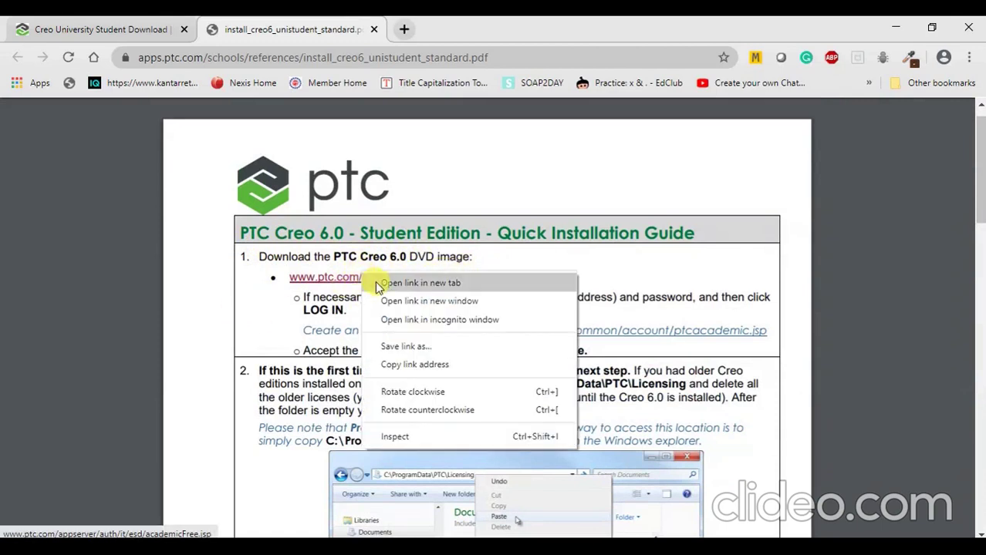
# Open the guide's academicFree.jsp download link in a new tab and view the PTC login page.
pyautogui.click(375, 281)
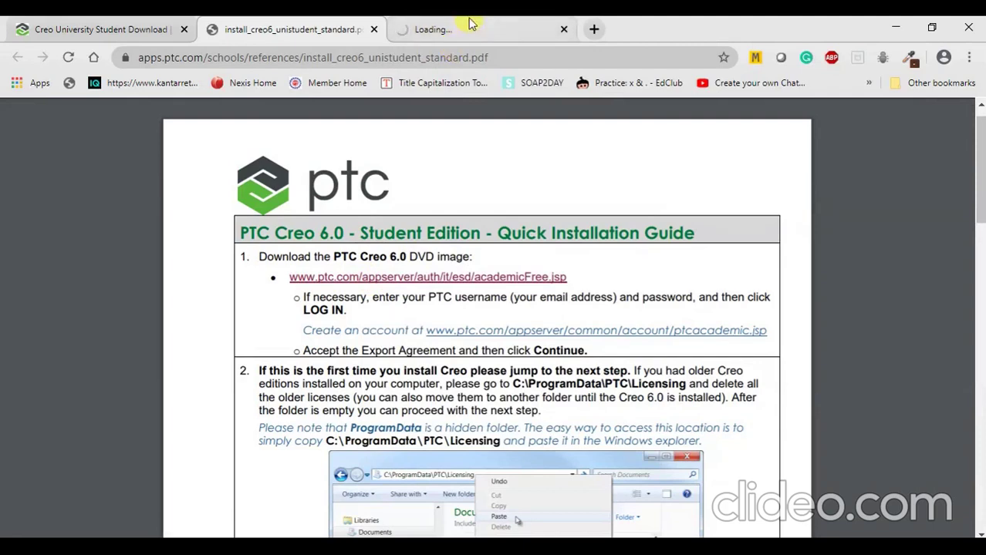
pyautogui.click(463, 28)
pyautogui.click(266, 23)
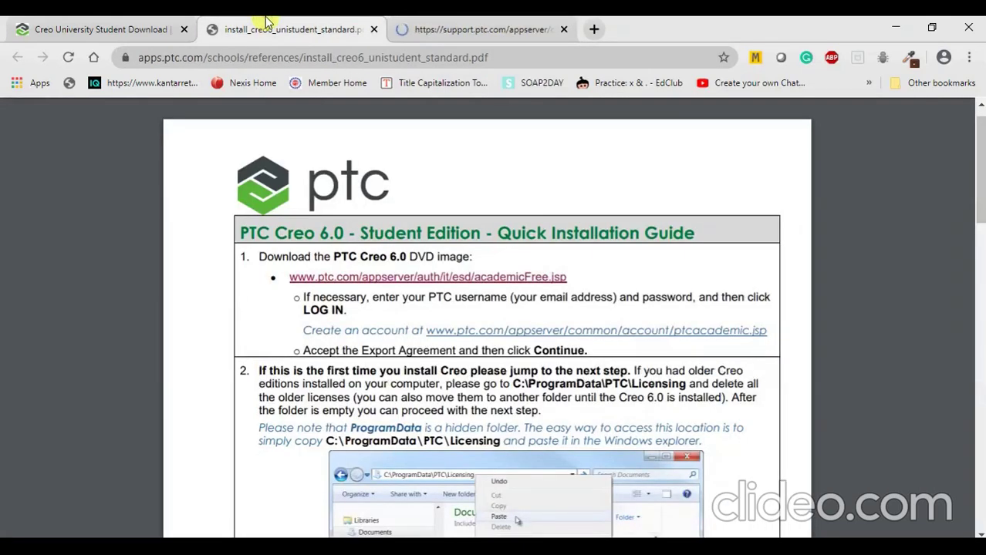
pyautogui.click(409, 23)
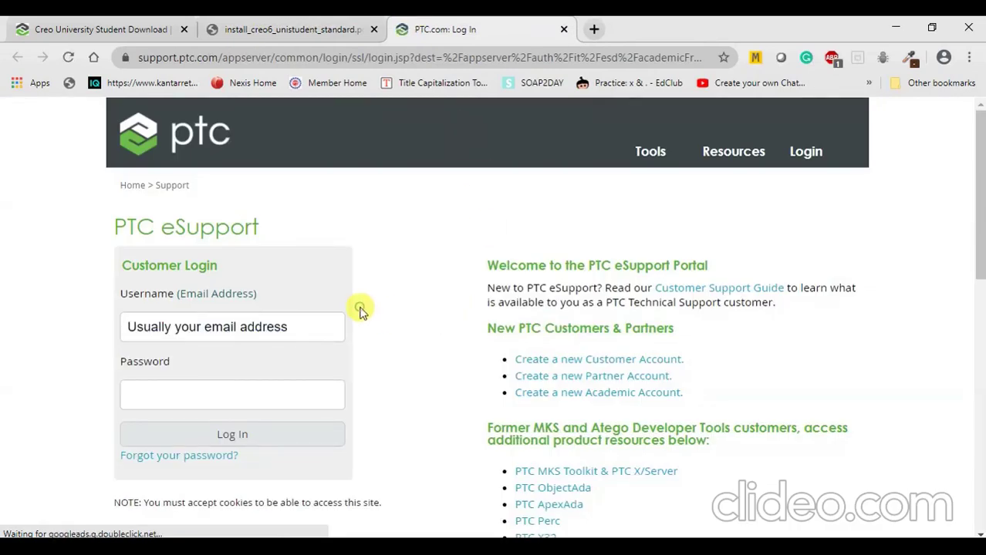
# Look over the PTC eSupport login page and select the Username field to enter the account e-mail.
pyautogui.scroll(-3, 285, 330)
pyautogui.scroll(3, 269, 326)
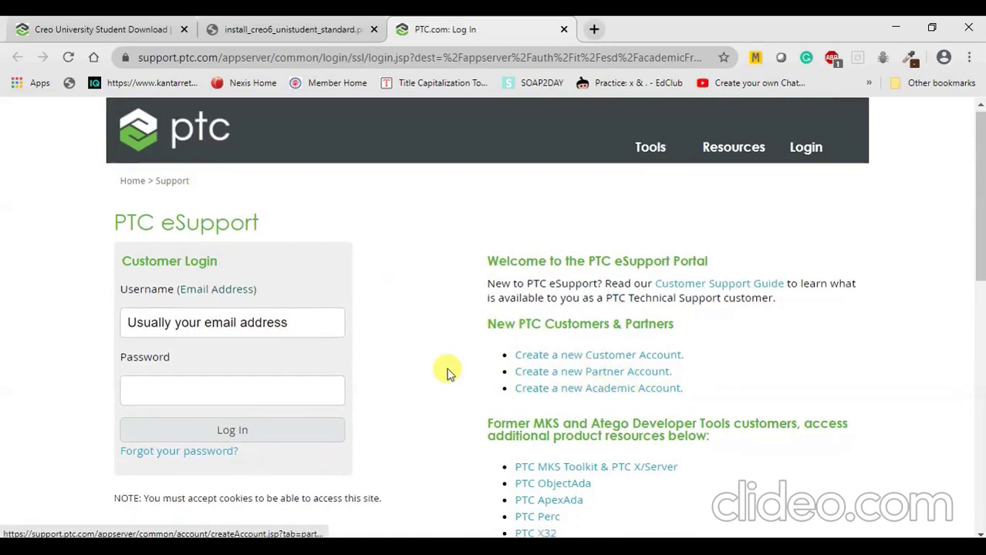
pyautogui.scroll(-2, 447, 370)
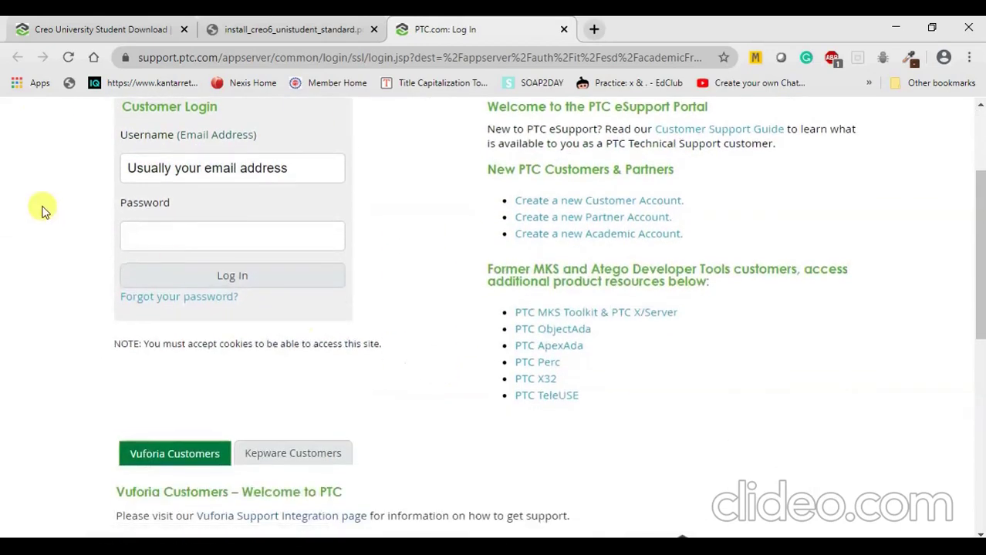
pyautogui.click(186, 171)
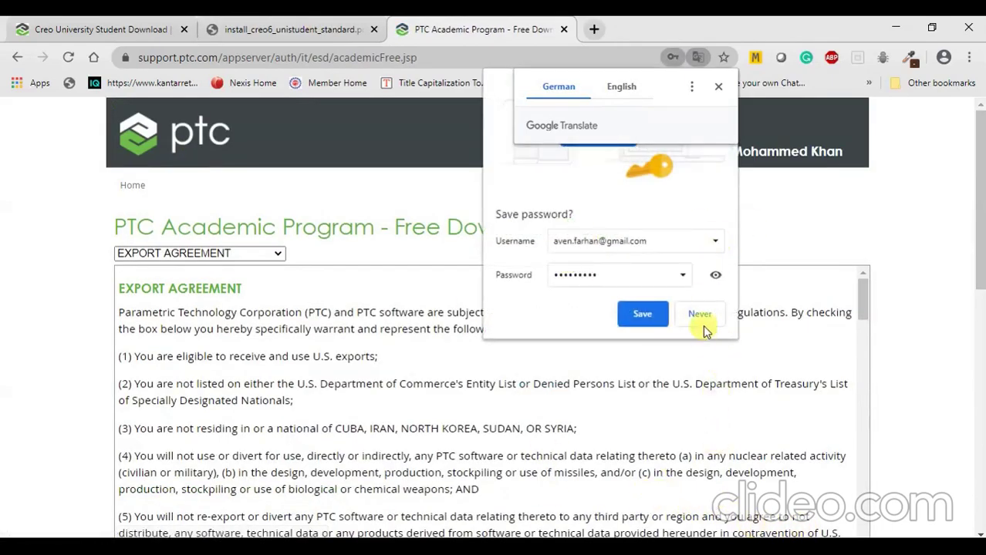
# Decline saving the password and read down through the export agreement.
pyautogui.click(699, 311)
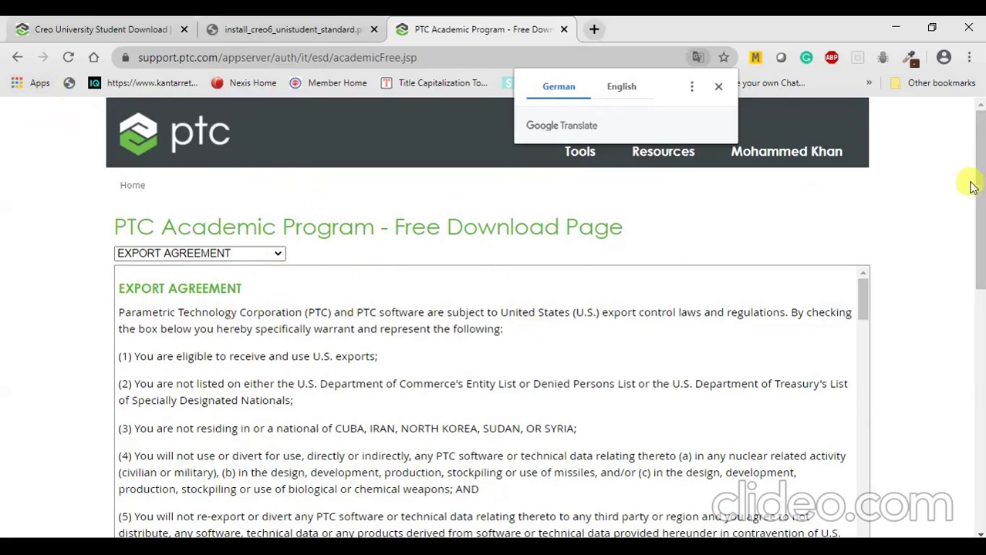
pyautogui.moveTo(980, 177); pyautogui.dragTo(981, 216)
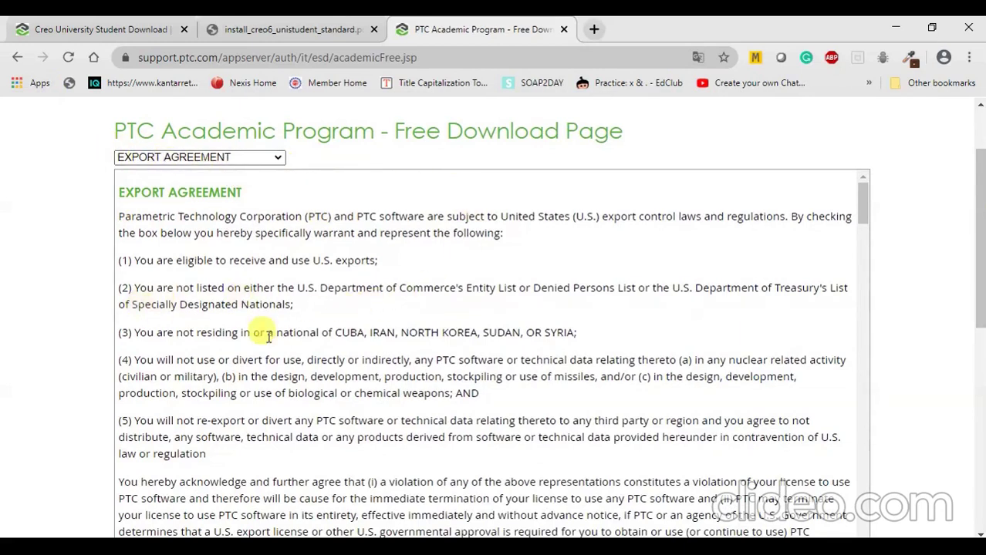
pyautogui.scroll(-2, 417, 355)
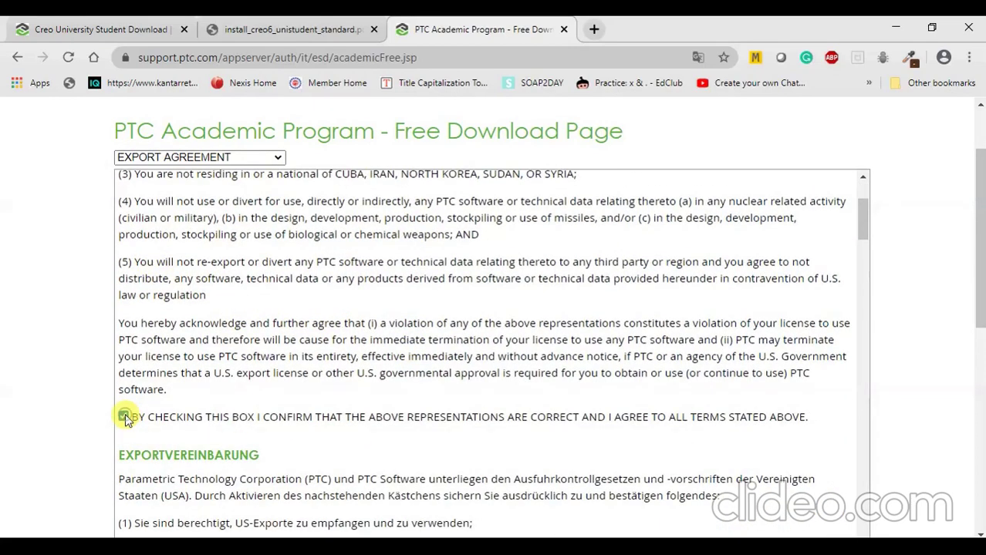
pyautogui.scroll(3, 370, 362)
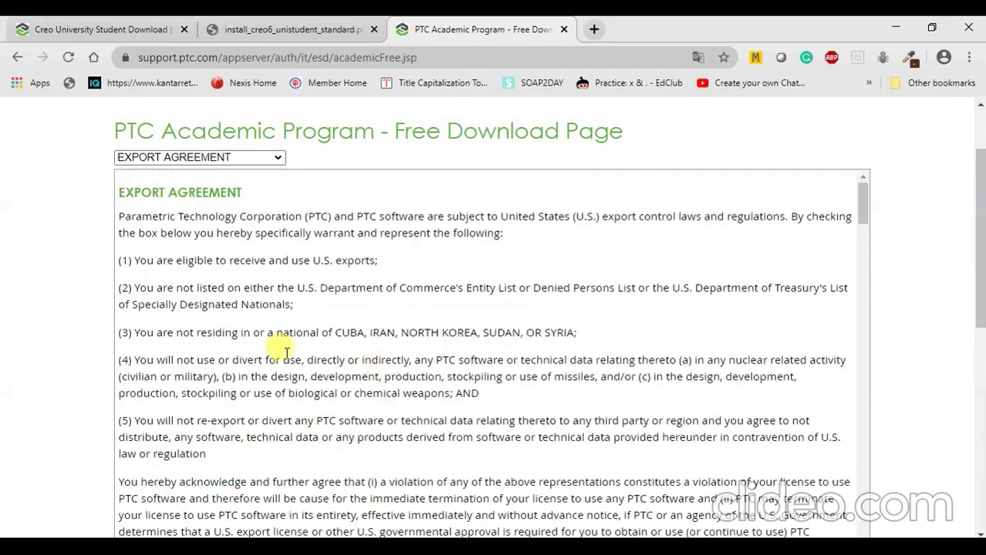
pyautogui.scroll(-3, 309, 355)
pyautogui.scroll(-12, 308, 354)
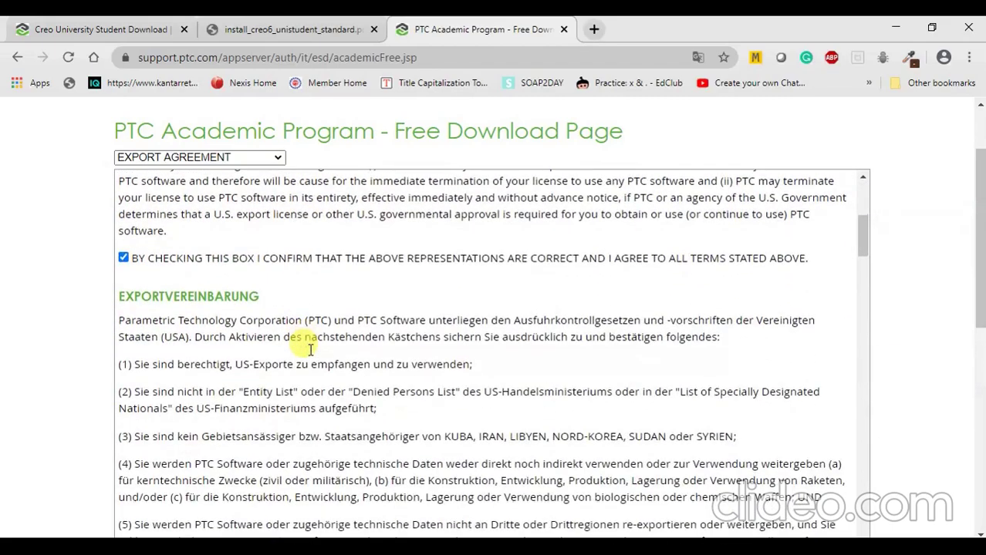
pyautogui.scroll(-10, 310, 349)
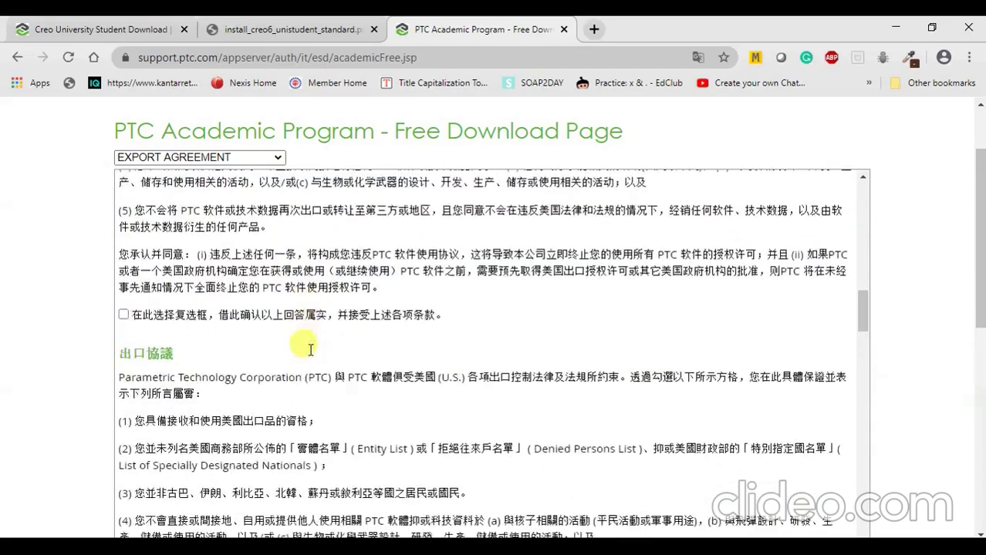
pyautogui.scroll(-5, 310, 349)
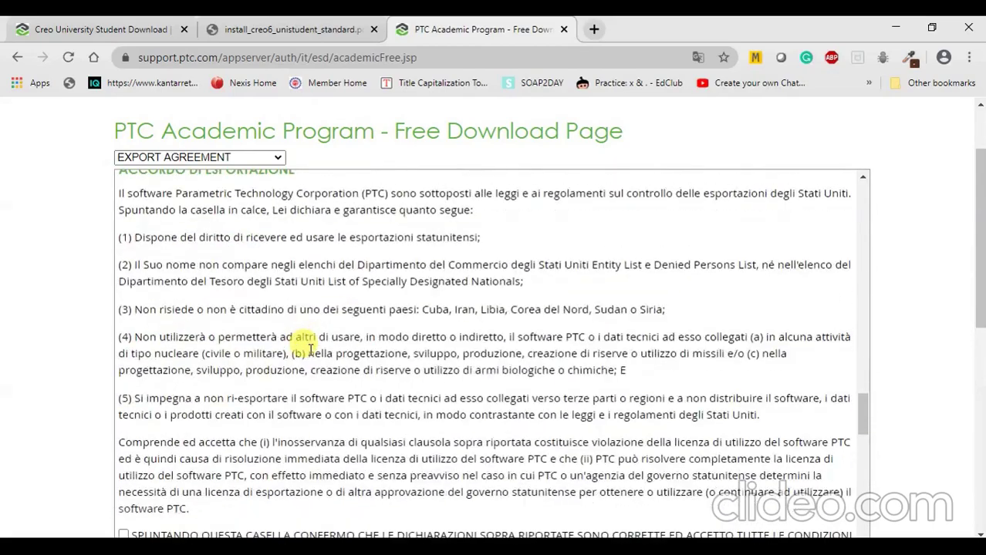
pyautogui.scroll(-18, 308, 350)
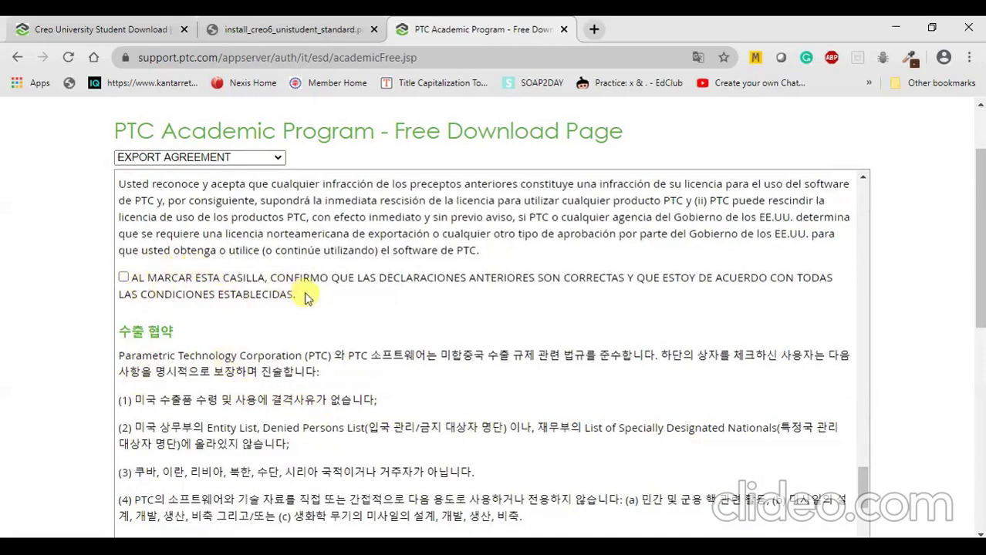
pyautogui.scroll(-5, 467, 319)
pyautogui.scroll(-1, 423, 315)
# Review the export agreement again and submit the accepted terms with Continue.
pyautogui.scroll(8, 417, 314)
pyautogui.scroll(15, 269, 322)
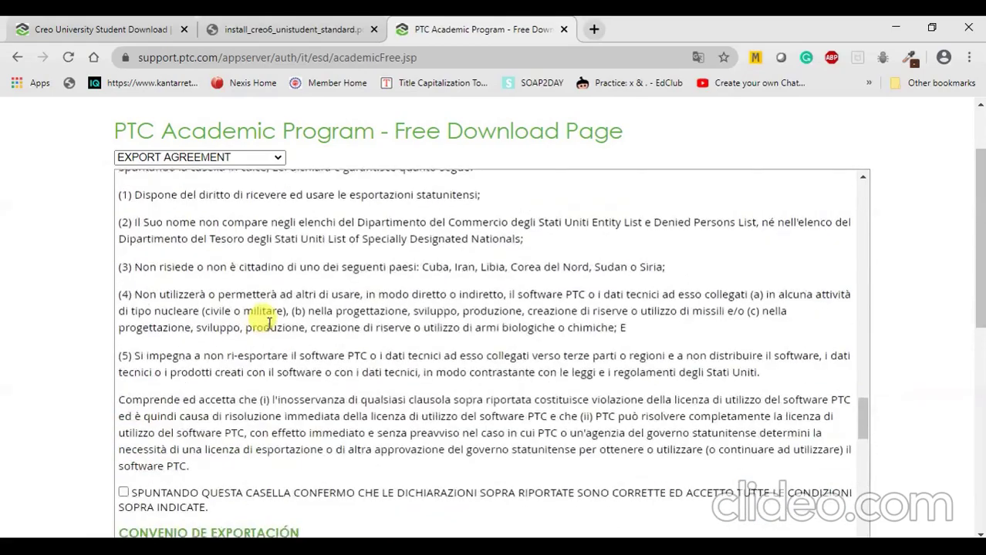
pyautogui.scroll(8, 270, 324)
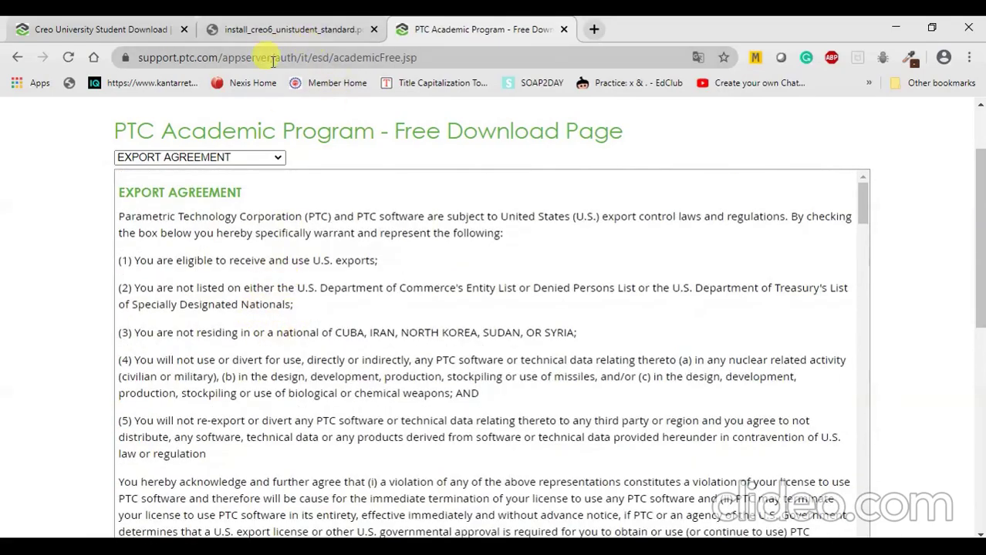
pyautogui.scroll(-6, 146, 289)
pyautogui.scroll(3, 163, 301)
pyautogui.scroll(5, 163, 301)
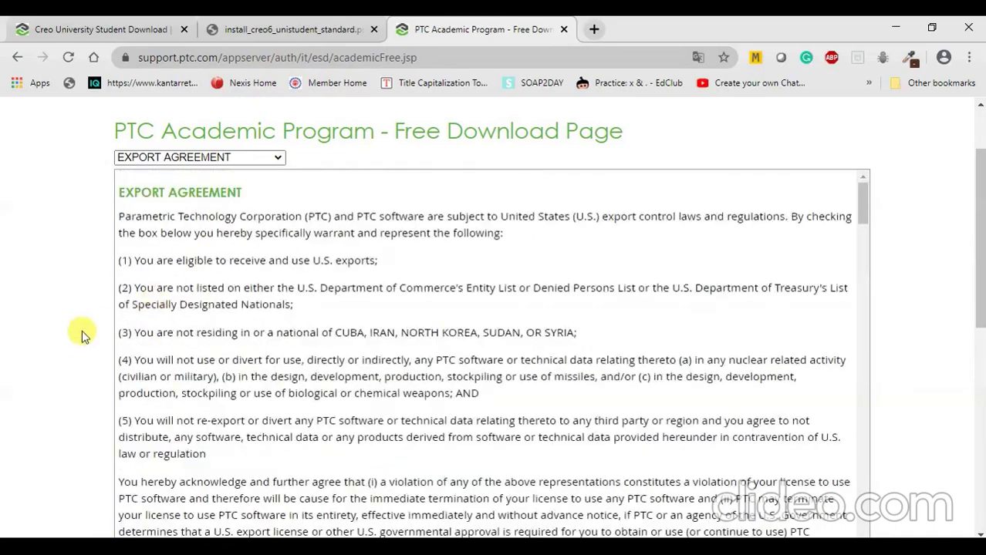
pyautogui.scroll(2, 81, 335)
pyautogui.scroll(-8, 266, 320)
pyautogui.scroll(1, 162, 339)
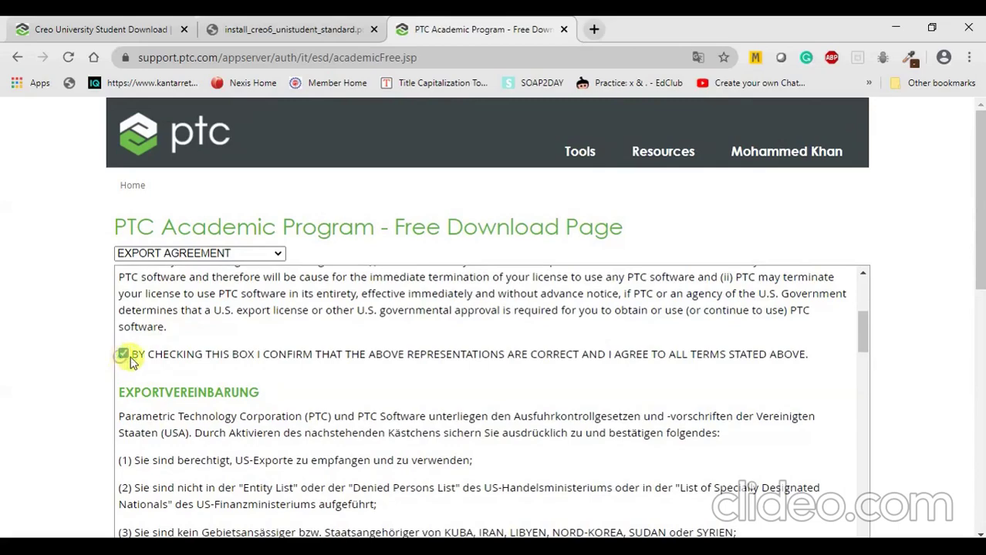
pyautogui.scroll(7, 370, 424)
pyautogui.moveTo(974, 173); pyautogui.dragTo(974, 253)
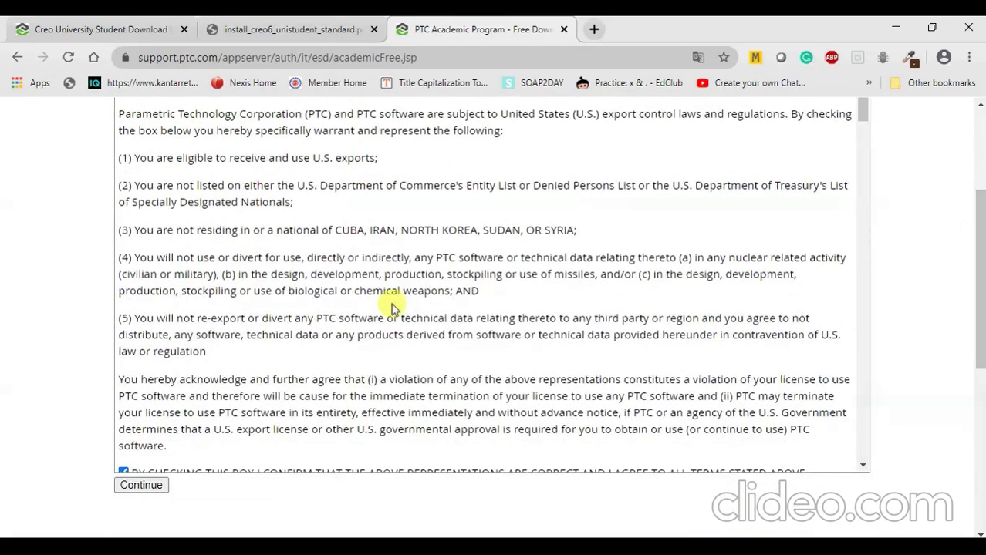
pyautogui.scroll(-3, 392, 308)
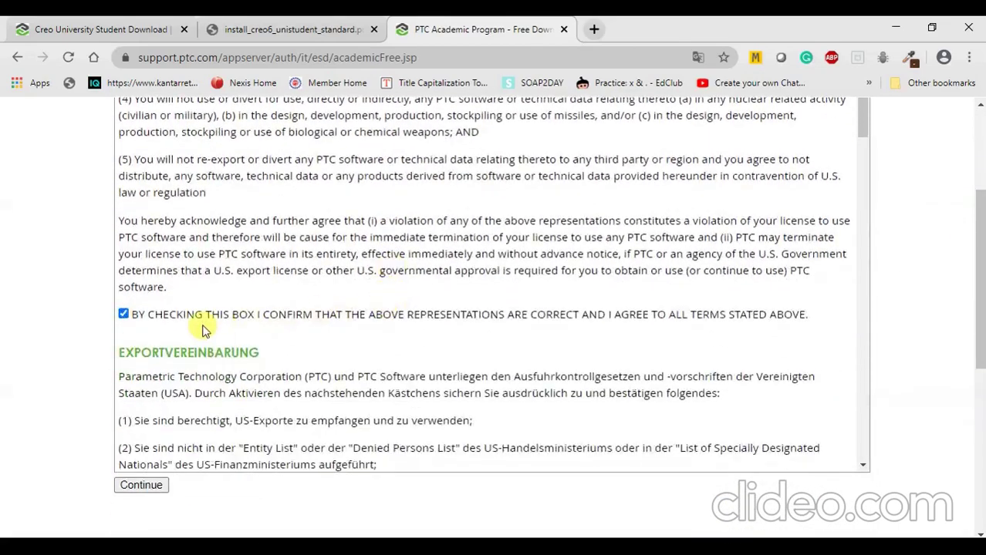
pyautogui.click(140, 484)
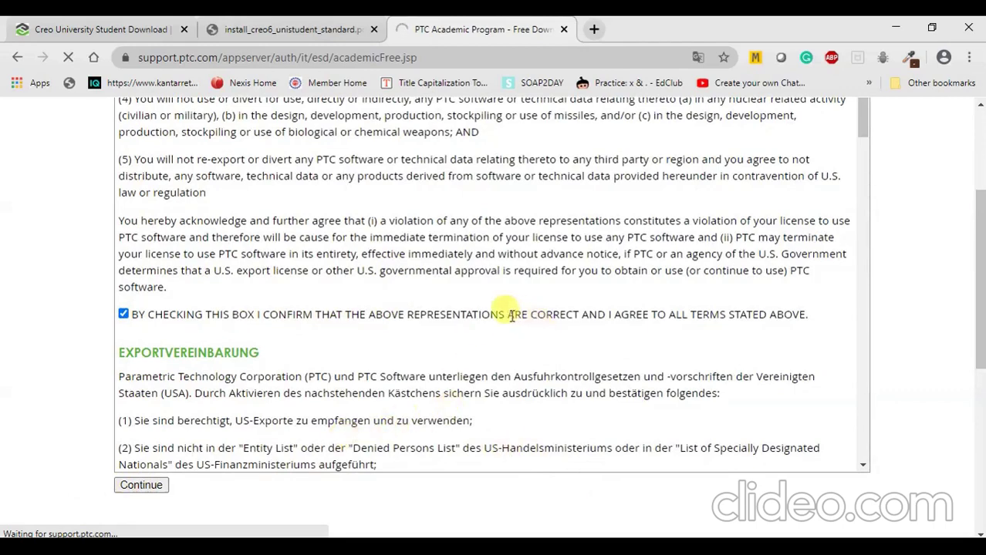
# Download the Creo 6.0 Win 64 DVD zip via HTTPS, going Back and retrying after the invalid link.
pyautogui.scroll(3, 501, 308)
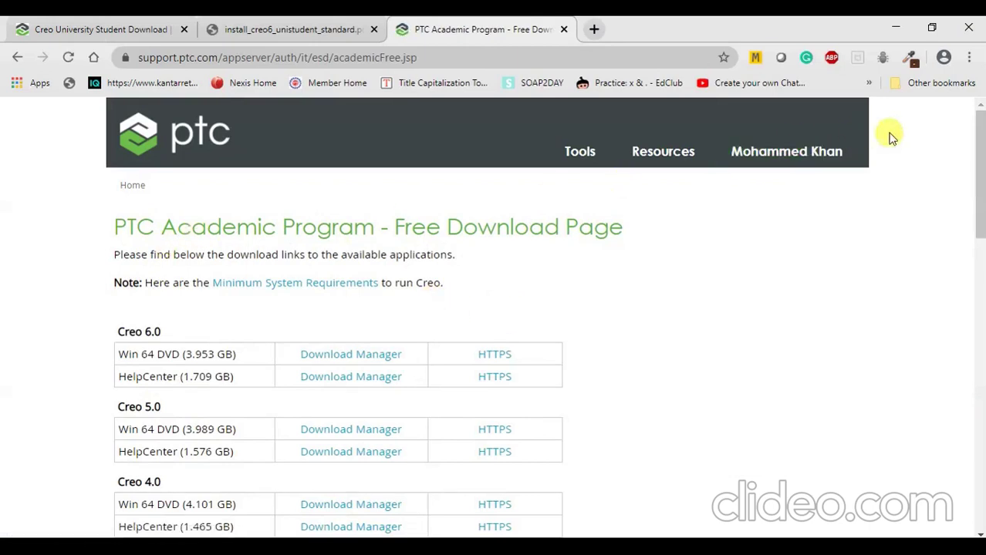
pyautogui.moveTo(980, 154); pyautogui.dragTo(981, 184)
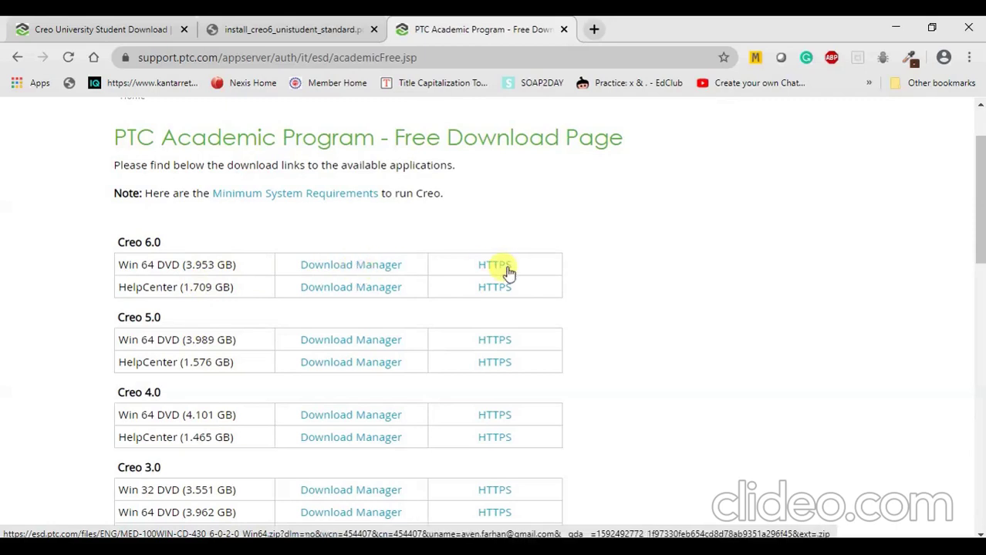
pyautogui.click(366, 269)
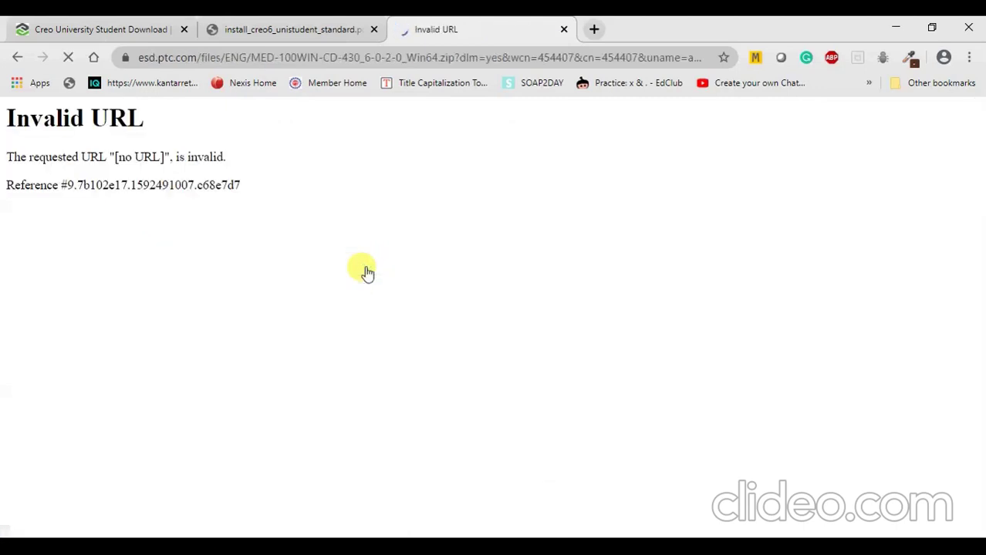
pyautogui.click(17, 60)
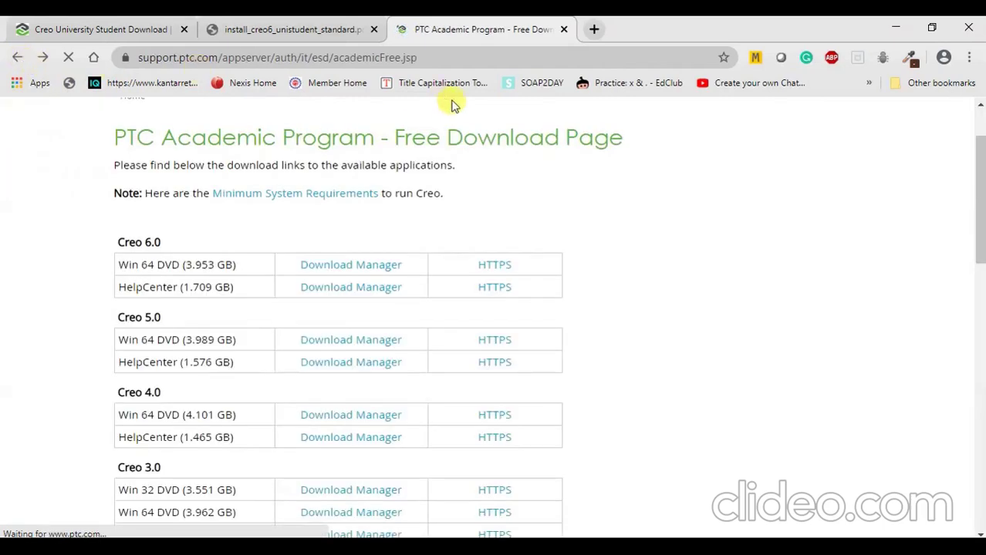
pyautogui.click(488, 271)
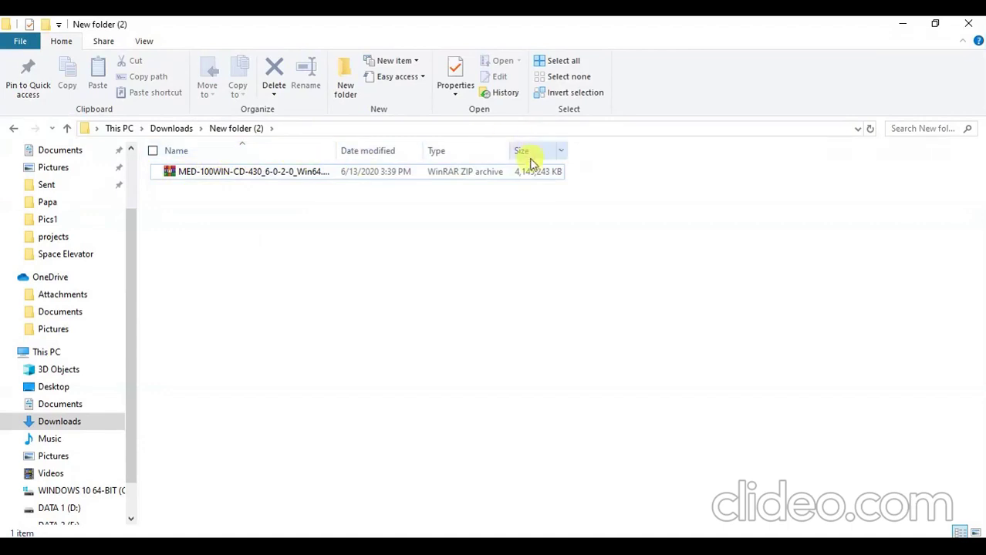
# Extract the Creo zip archive with WinRAR to 'MED-100WIN-CD-430_6-0-2-0_Win64\'.
pyautogui.click(316, 173)
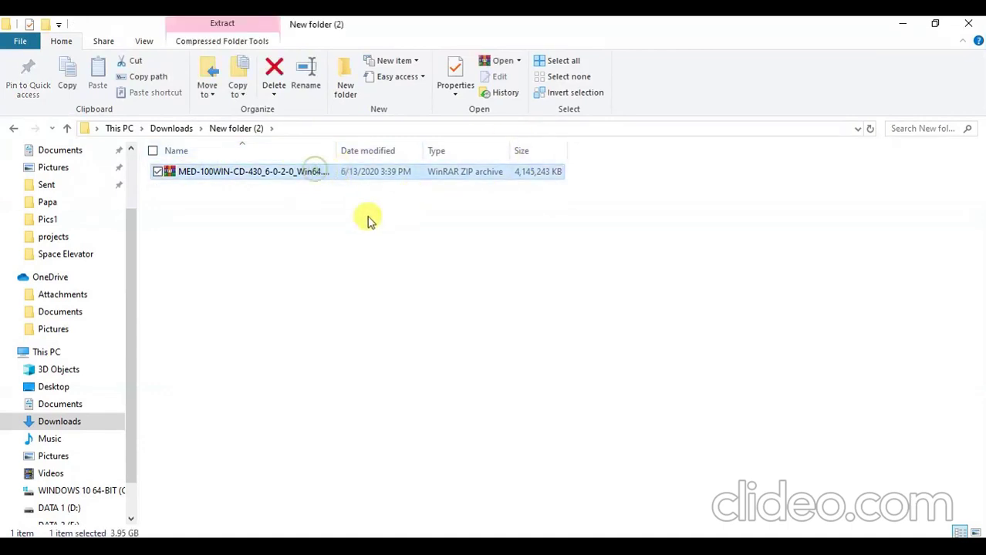
pyautogui.rightClick(292, 179)
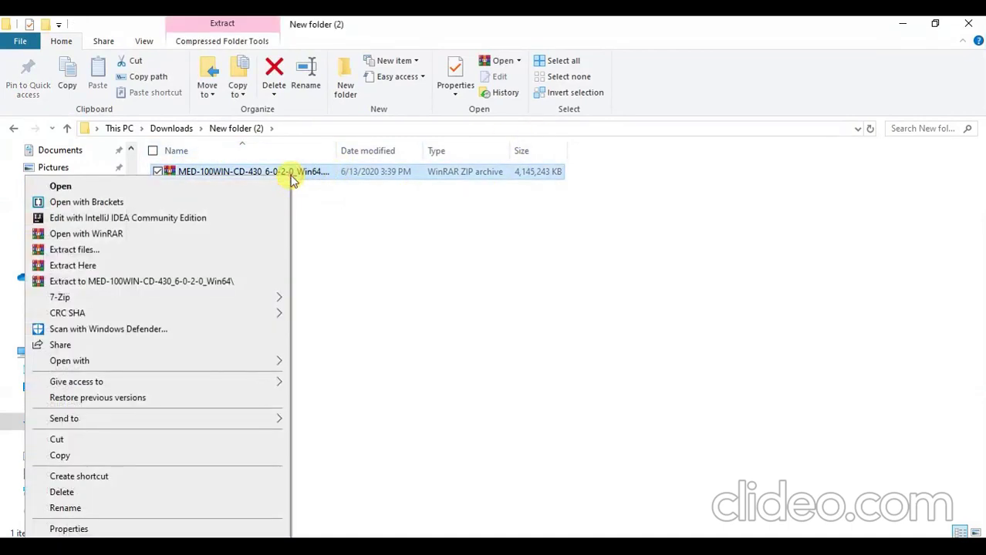
pyautogui.click(222, 285)
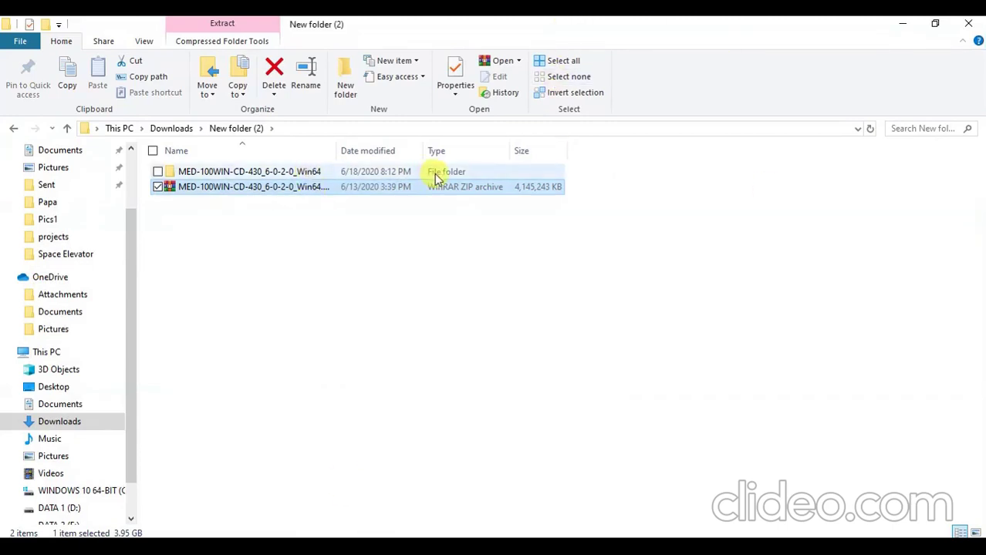
# Open the extracted Creo folder and select setup.exe.
pyautogui.doubleClick(292, 170)
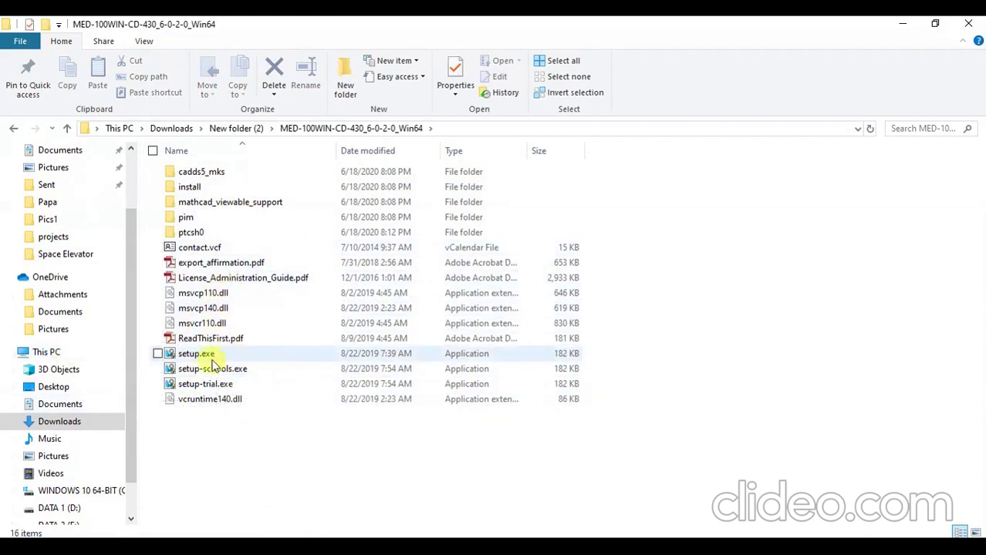
pyautogui.moveTo(252, 360)
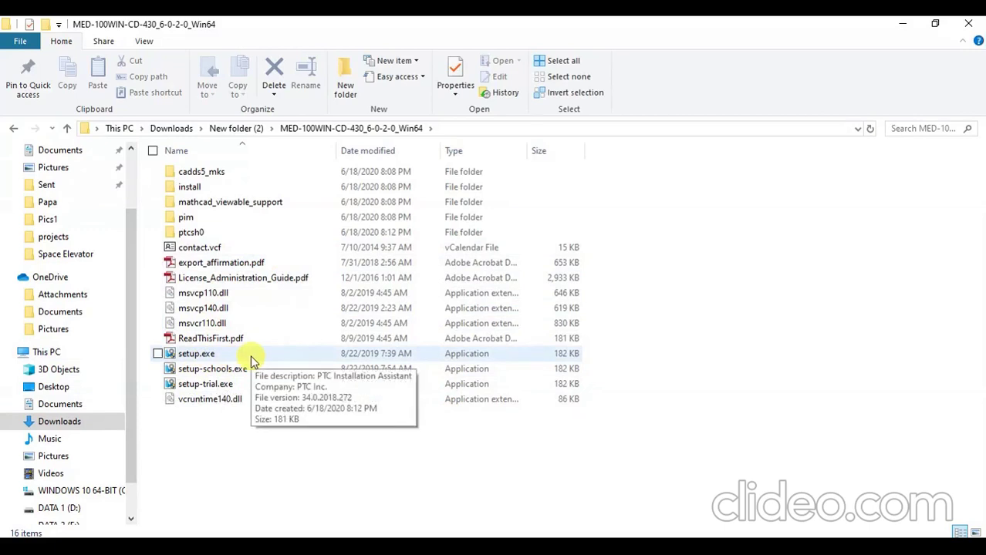
pyautogui.click(250, 356)
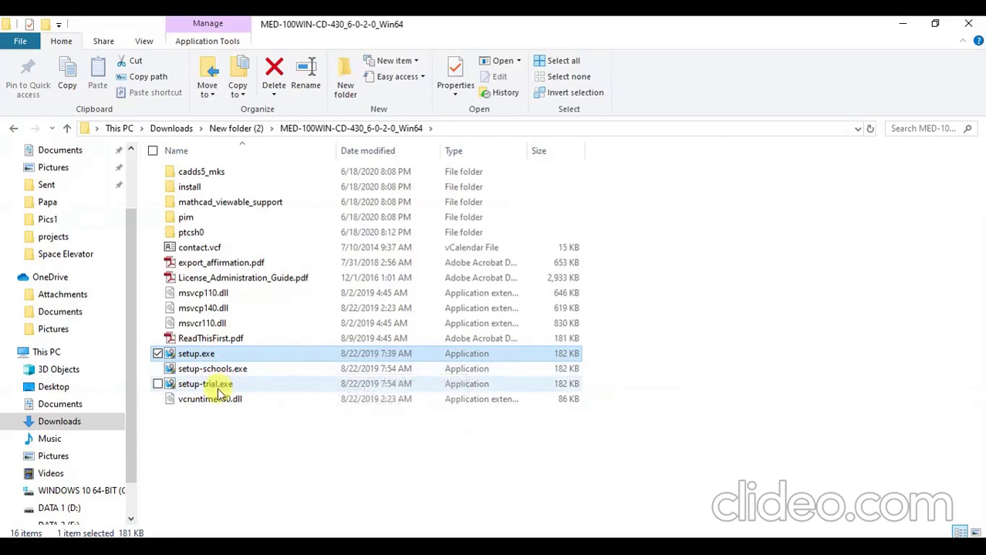
pyautogui.click(216, 451)
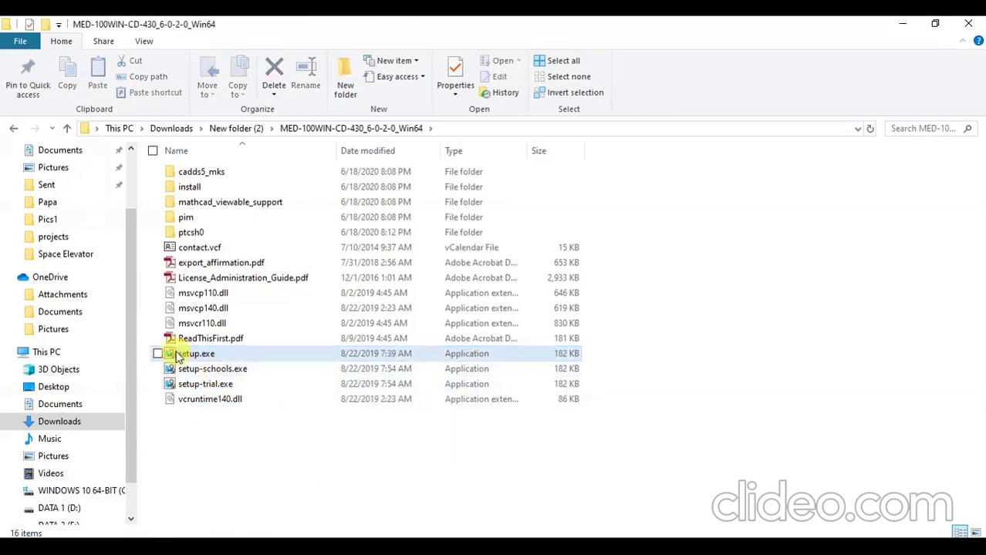
pyautogui.click(289, 355)
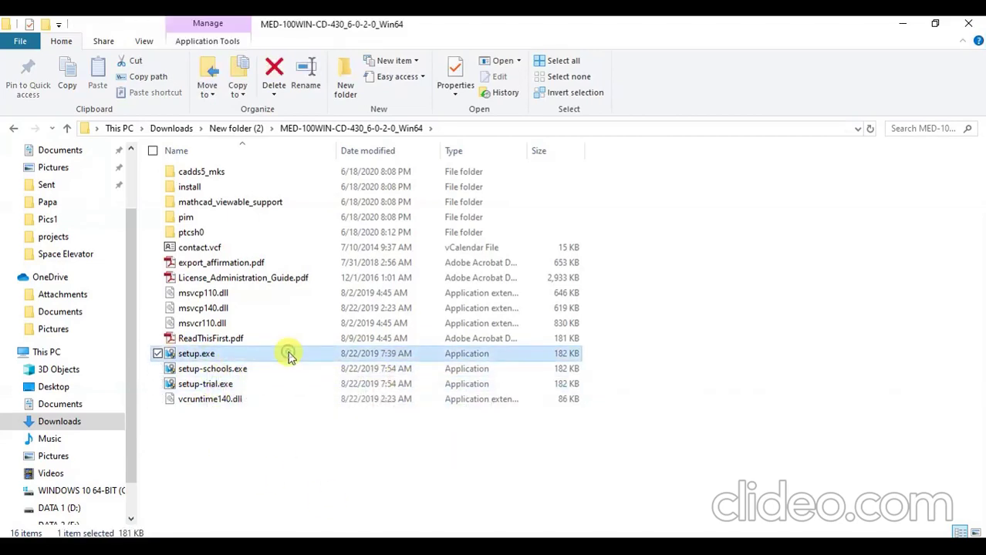
# Run setup.exe as administrator to launch the PTC Installation Assistant for Creo 6.0.2.0.
pyautogui.rightClick(289, 355)
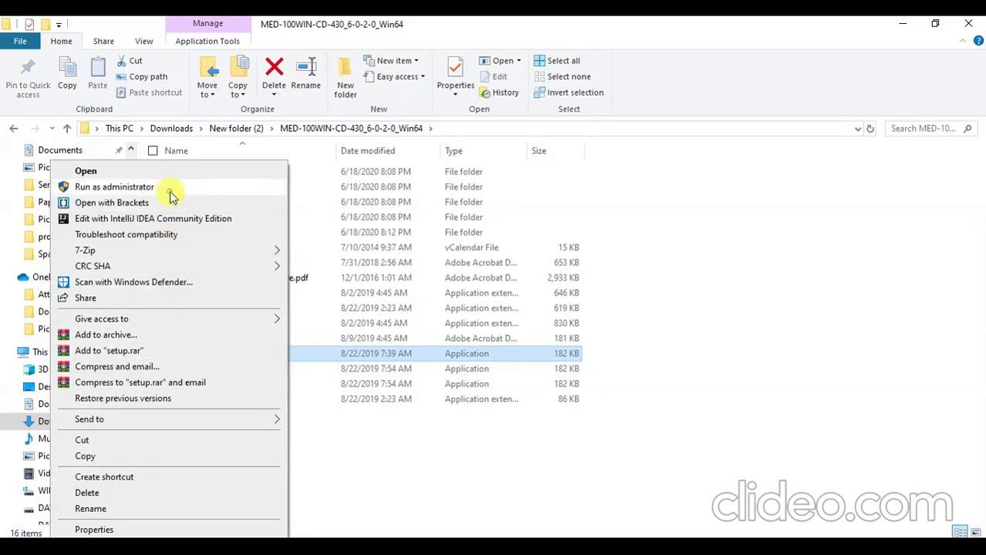
pyautogui.click(114, 186)
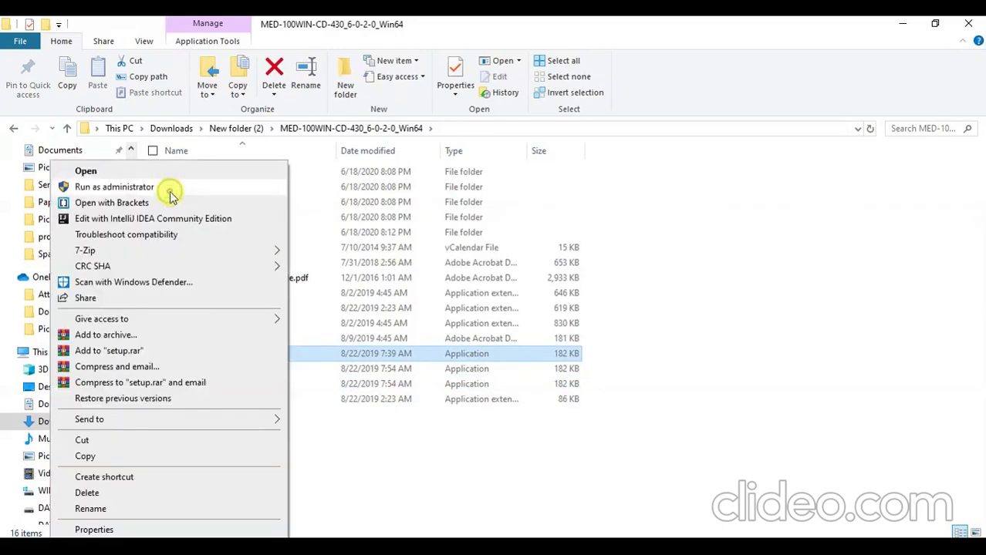
pyautogui.click(171, 195)
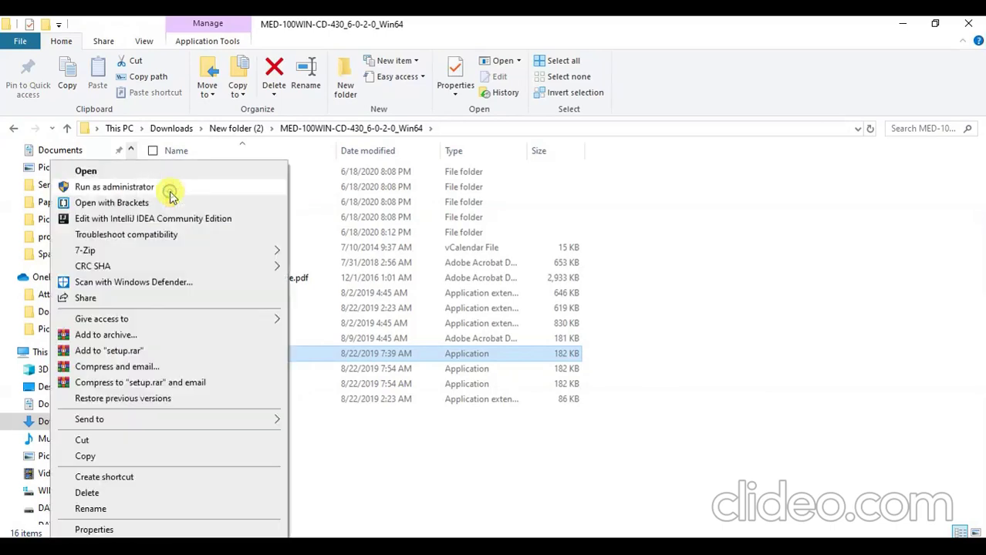
pyautogui.click(170, 195)
pyautogui.click(171, 195)
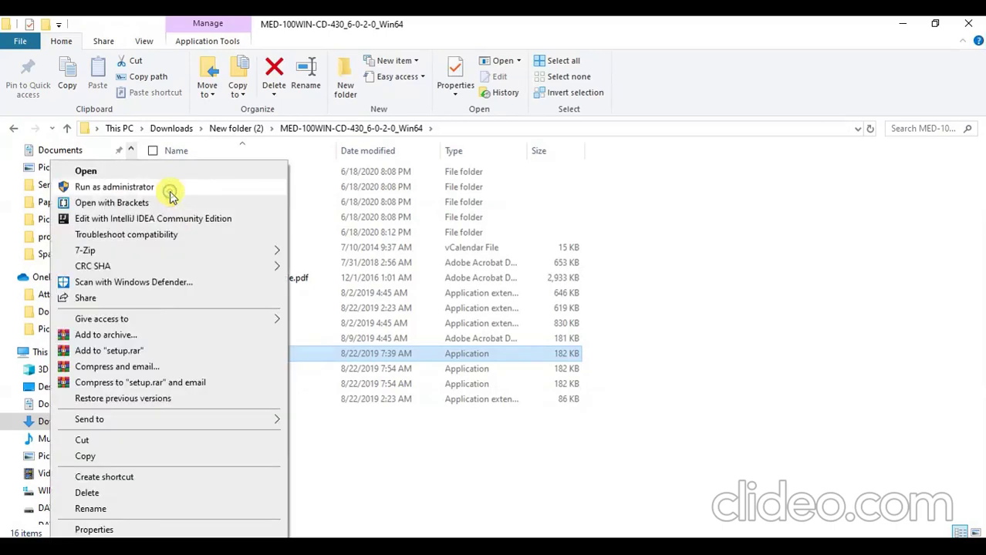
pyautogui.click(171, 195)
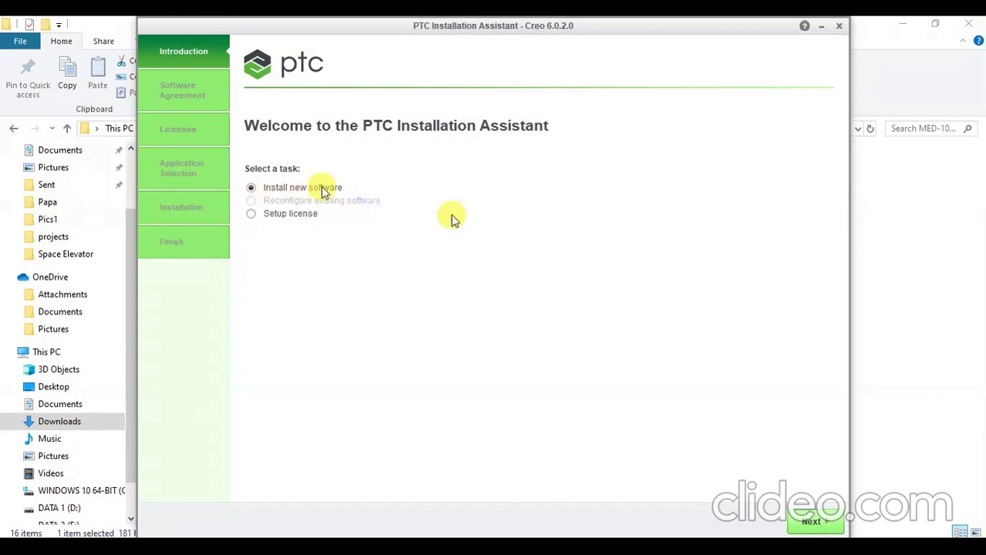
# Advance to the Software License Agreement page, accept the license and tick the export agreement checkbox.
pyautogui.click(812, 521)
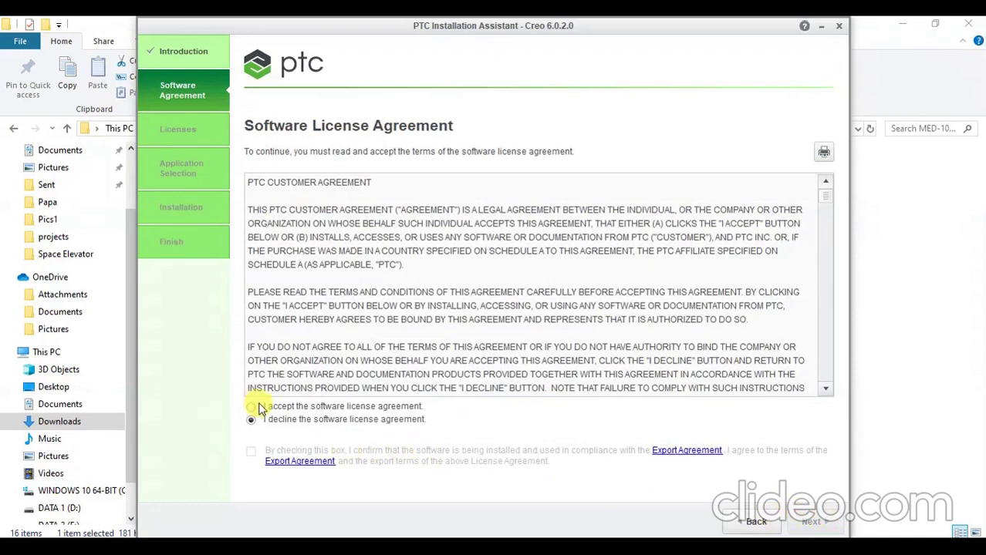
pyautogui.click(257, 408)
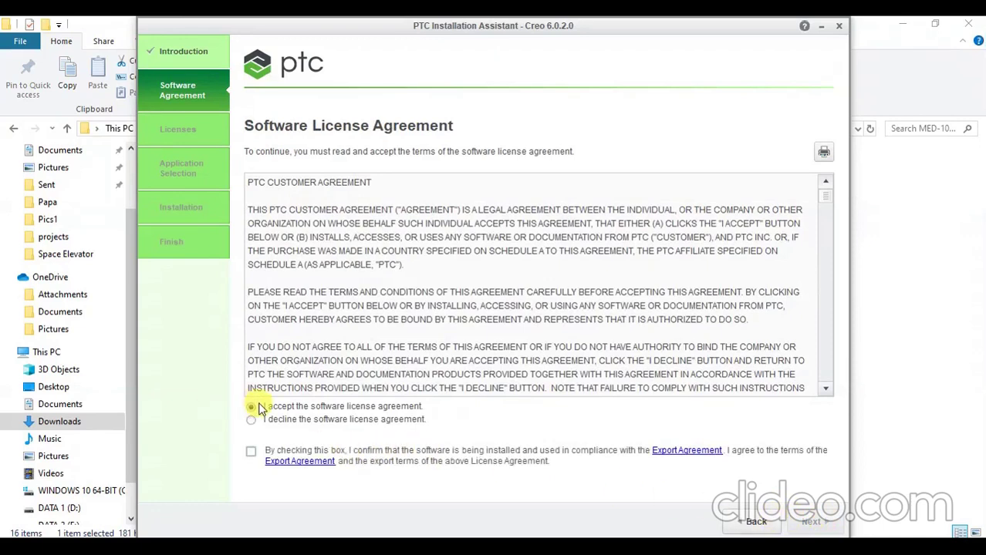
pyautogui.click(252, 454)
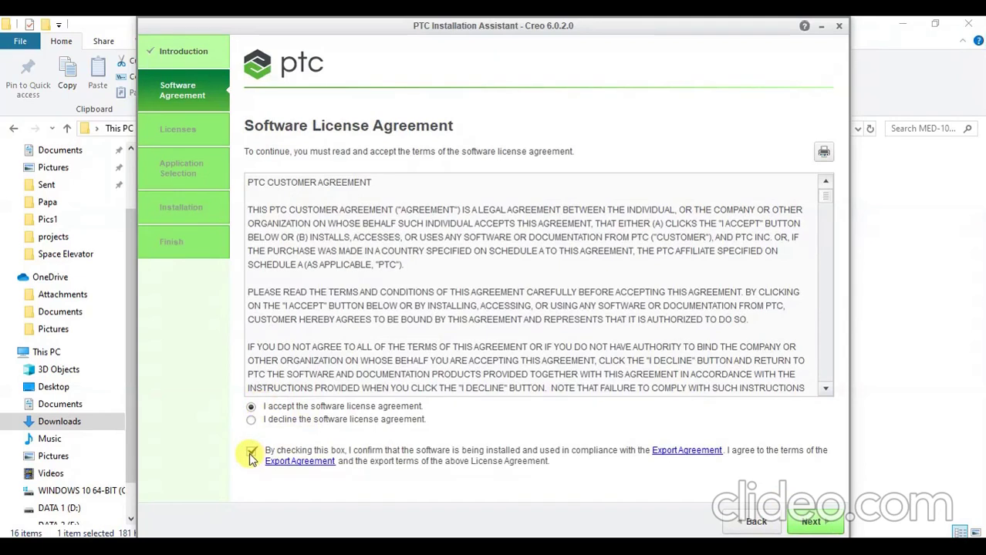
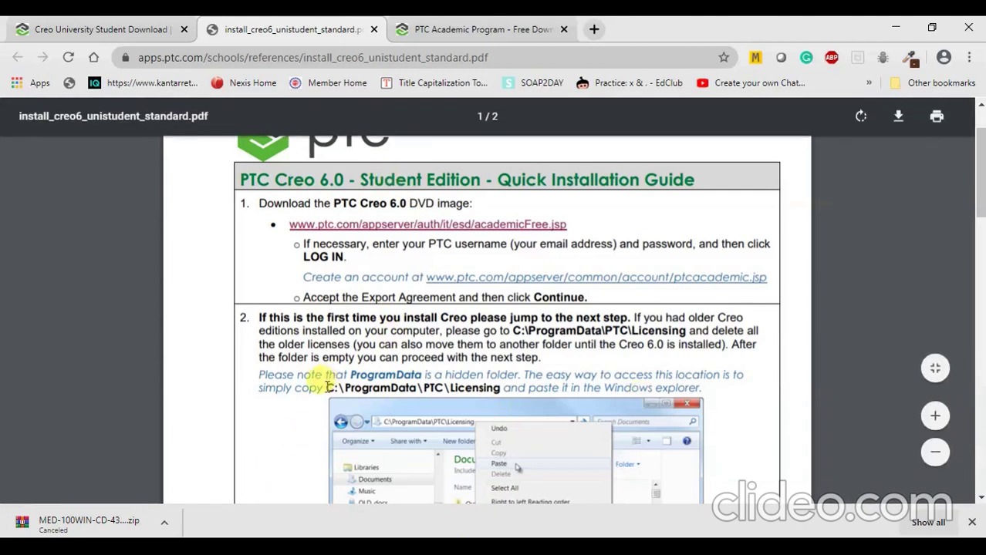
# Copy the licensing path C:\ProgramData\PTC\Licensing from step 2 of the guide.
pyautogui.moveTo(324, 388); pyautogui.dragTo(503, 389)
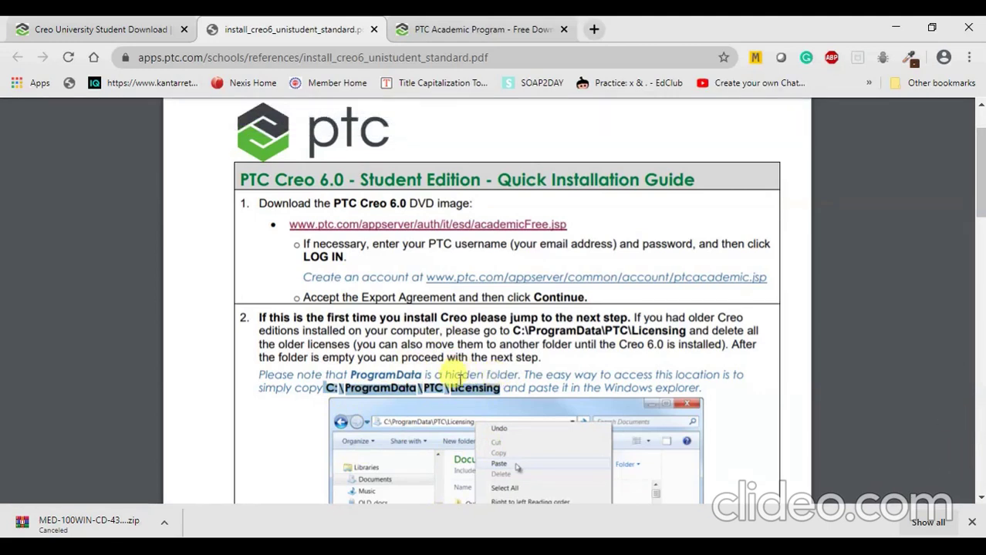
pyautogui.rightClick(459, 390)
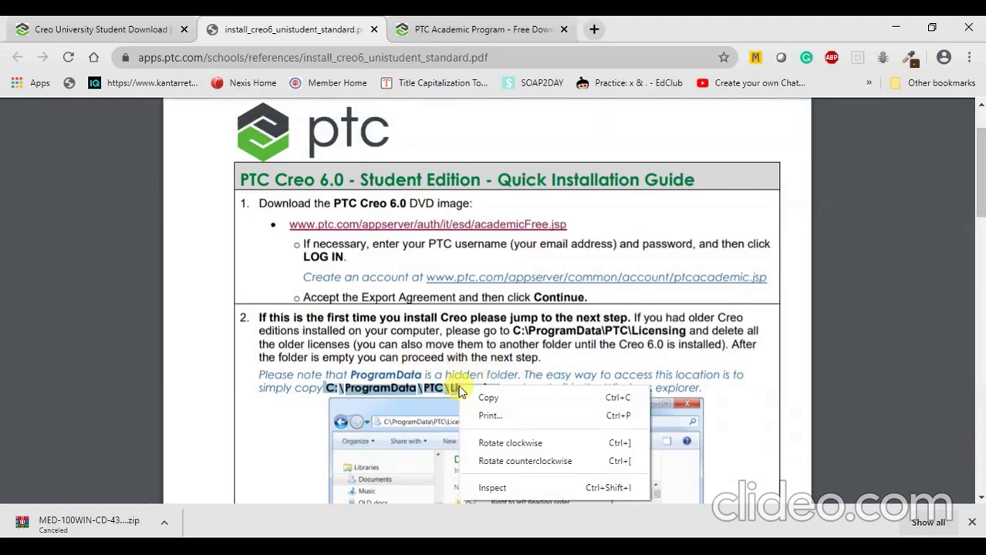
pyautogui.click(482, 398)
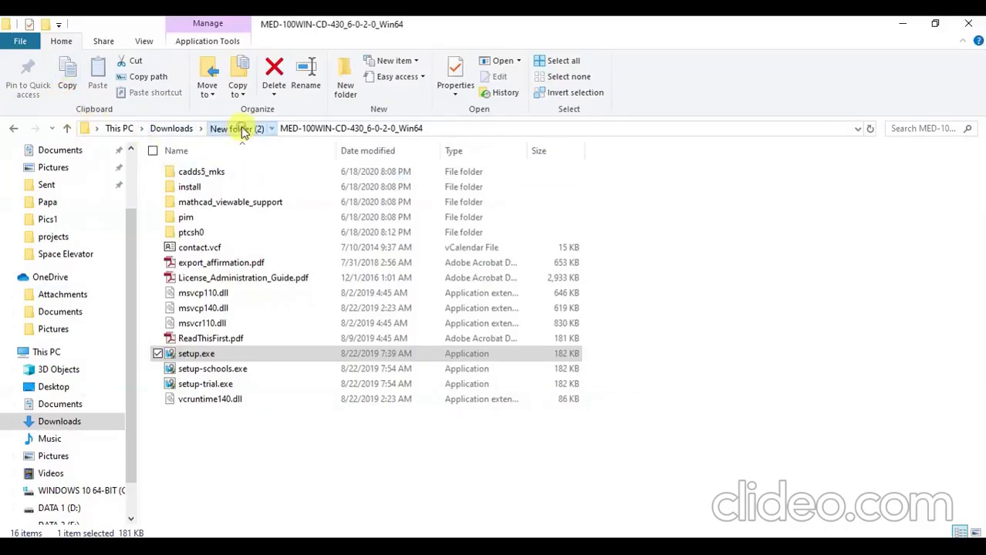
# Go to C:\ProgramData\PTC\Licensing in File Explorer and confirm the folder is not found.
pyautogui.click(242, 130)
pyautogui.click(486, 128)
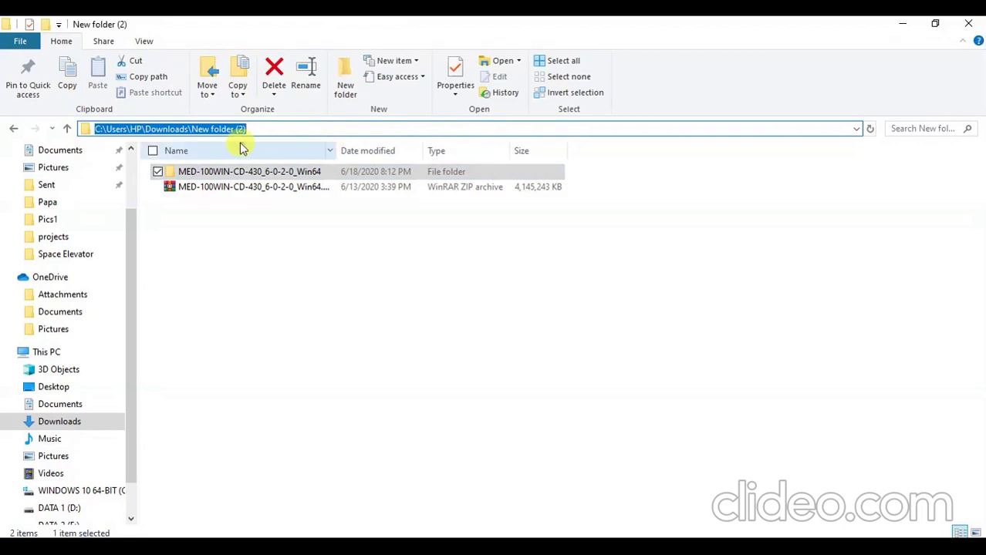
pyautogui.hotkey('ctrl', 'v')
pyautogui.press('Return')
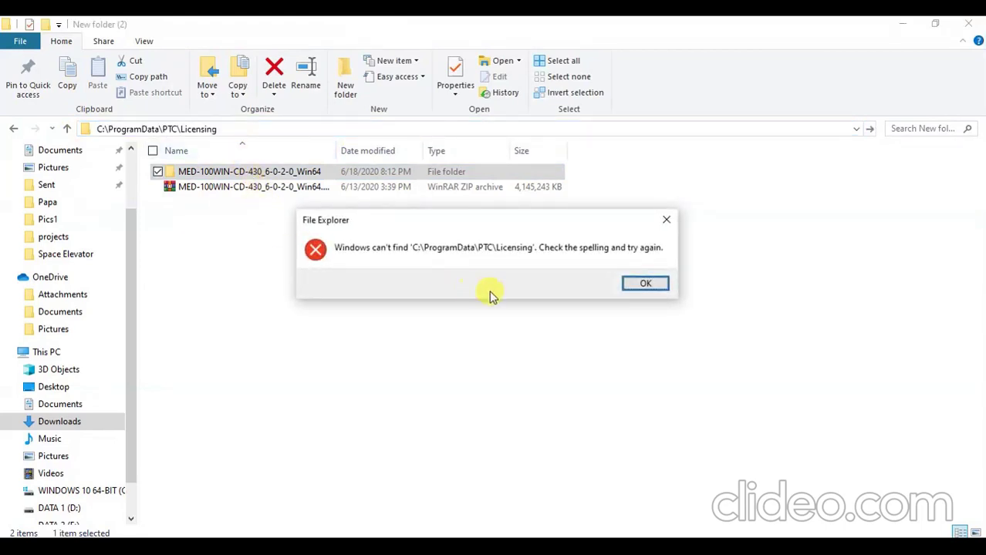
pyautogui.click(646, 284)
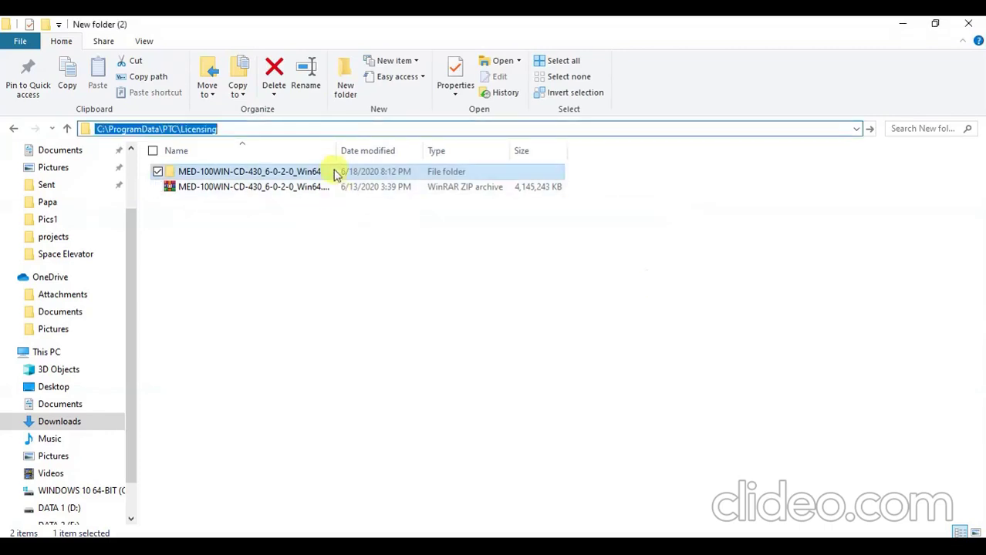
pyautogui.press('Return')
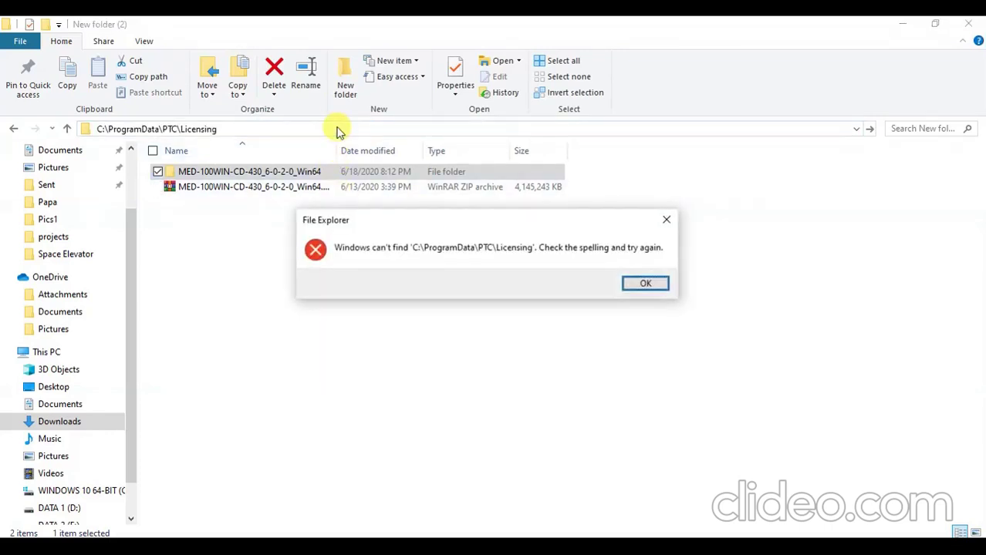
pyautogui.click(652, 287)
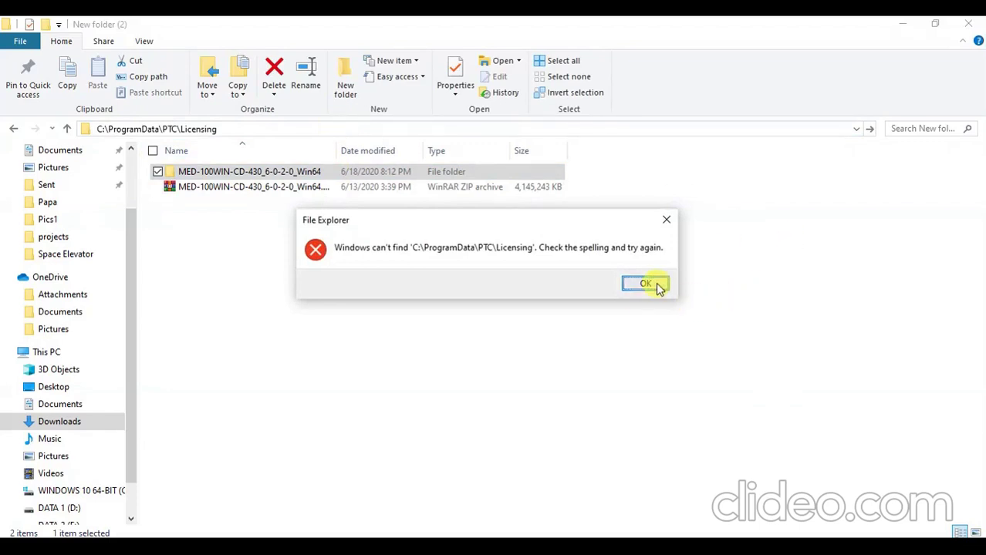
pyautogui.click(455, 251)
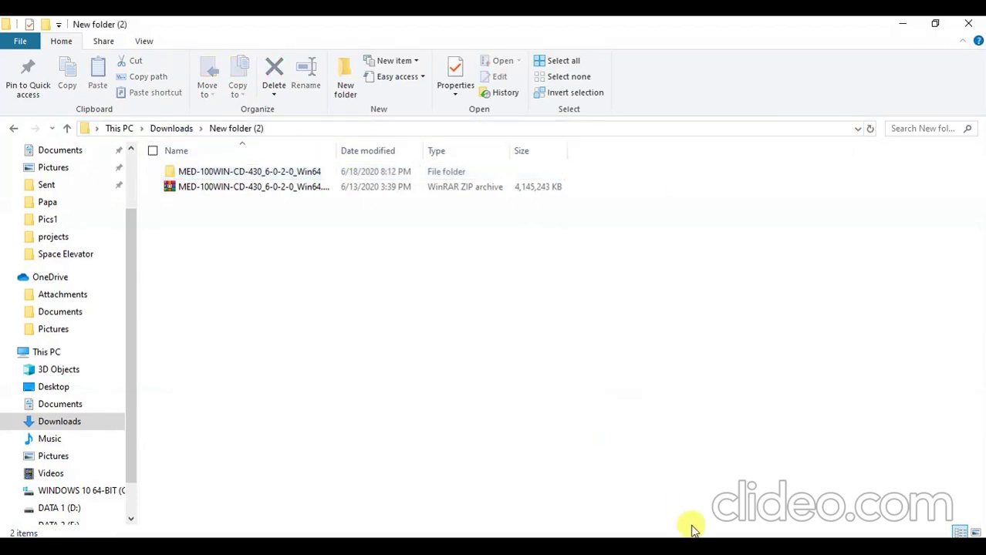
pyautogui.hotkey('alt', 'Tab')
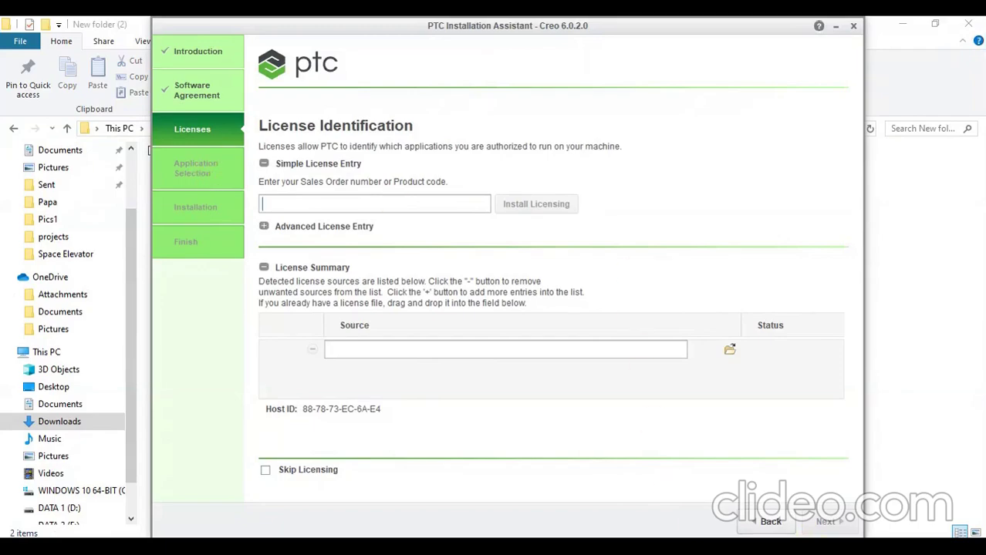
# Copy the student product code from step 4 of the installation guide.
pyautogui.hotkey('alt', 'Tab')
pyautogui.scroll(-5, 540, 401)
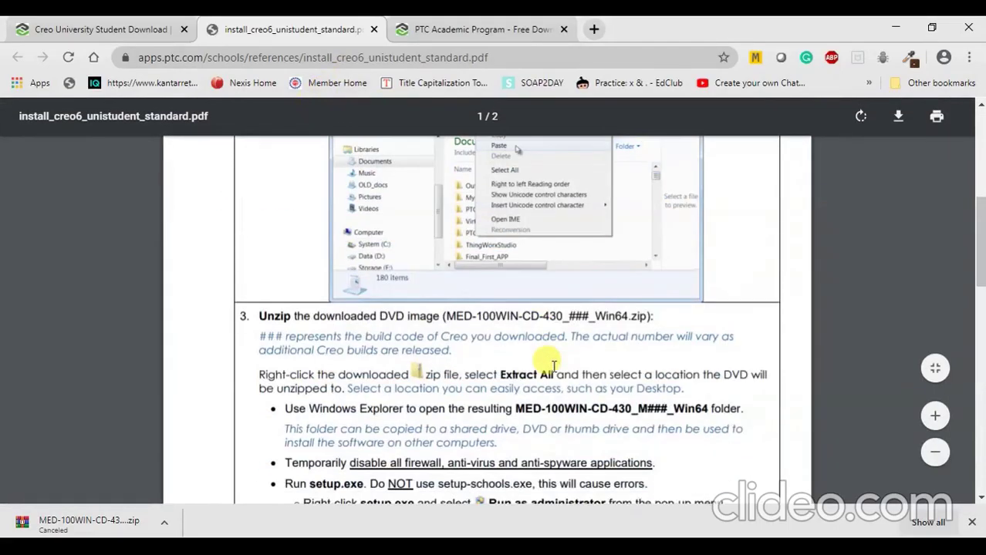
pyautogui.scroll(5, 420, 334)
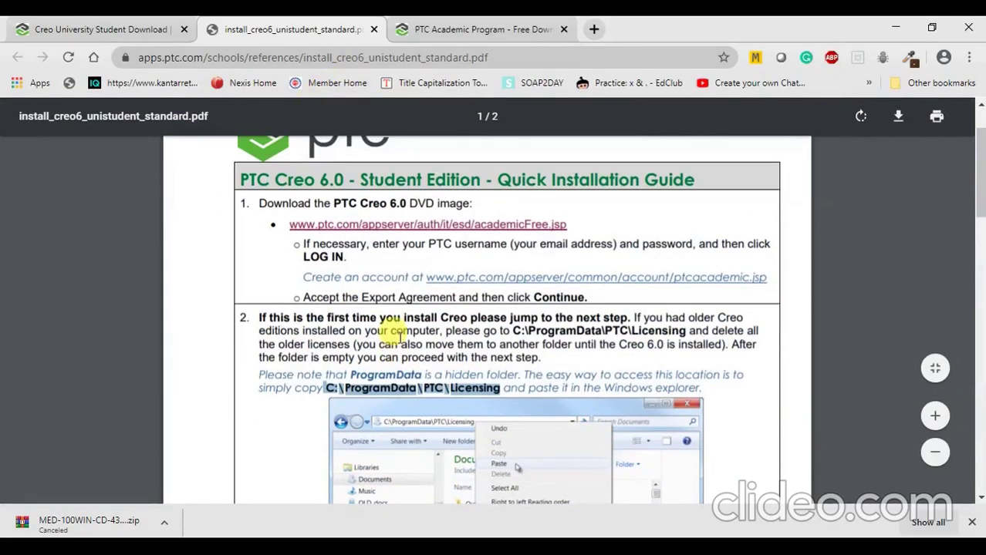
pyautogui.scroll(-2, 400, 332)
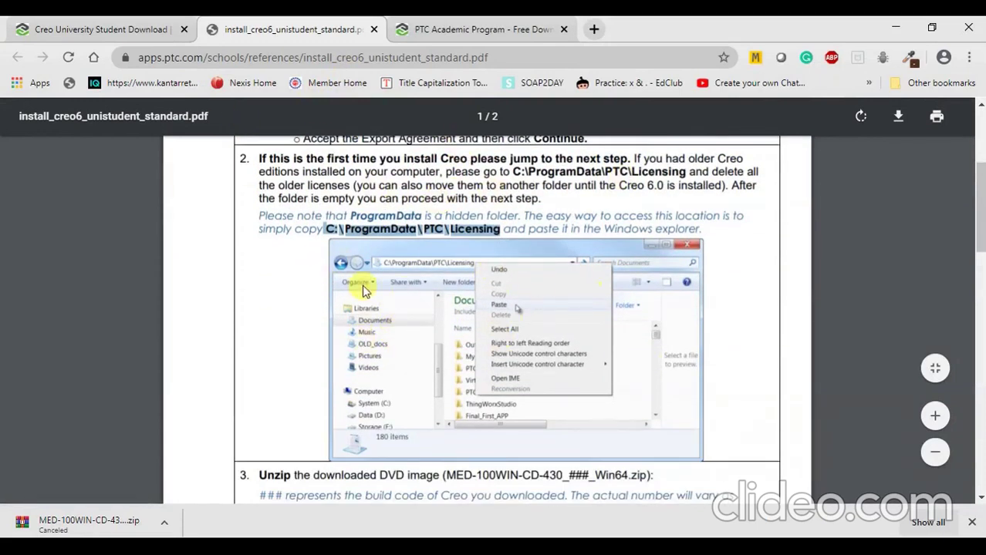
pyautogui.scroll(-1, 368, 290)
pyautogui.scroll(-3, 368, 290)
pyautogui.scroll(-2, 490, 293)
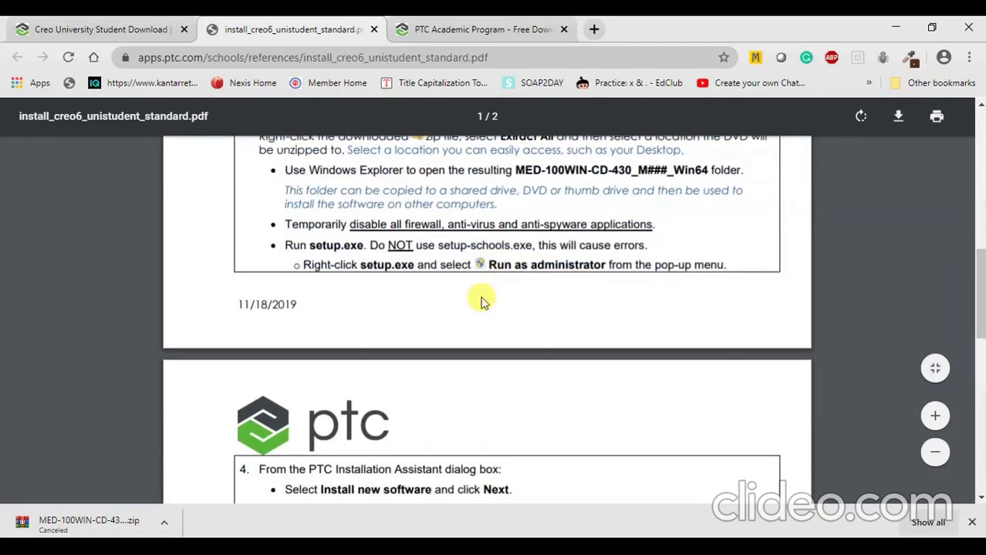
pyautogui.scroll(-4, 397, 301)
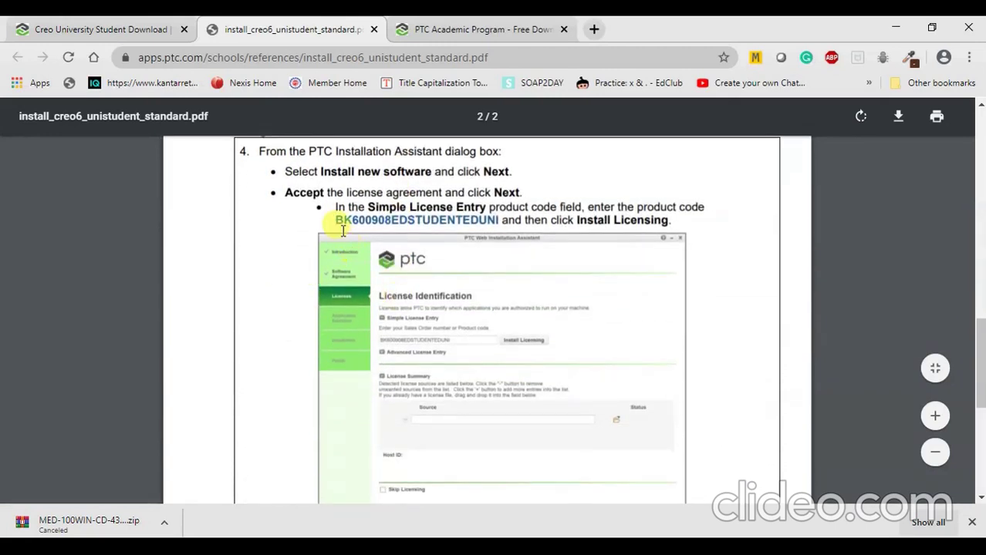
pyautogui.moveTo(334, 221); pyautogui.dragTo(506, 220)
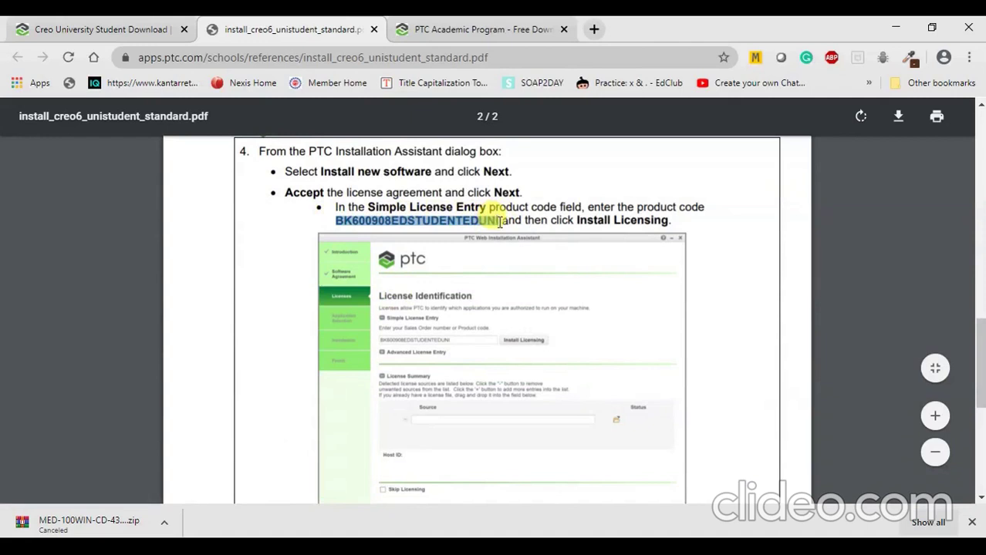
pyautogui.rightClick(474, 223)
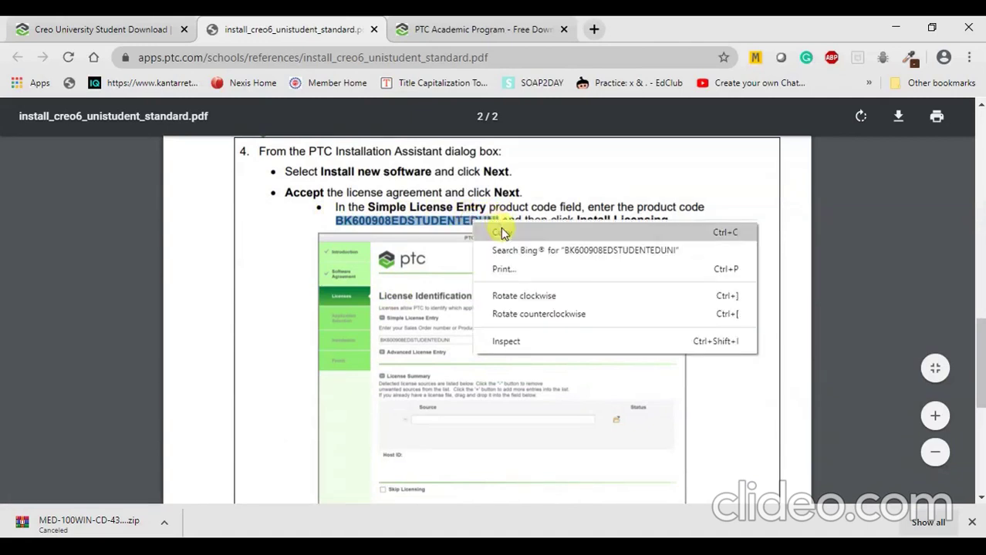
pyautogui.click(502, 226)
# Paste the student product code into the installer and start Install Licensing.
pyautogui.click(746, 553)
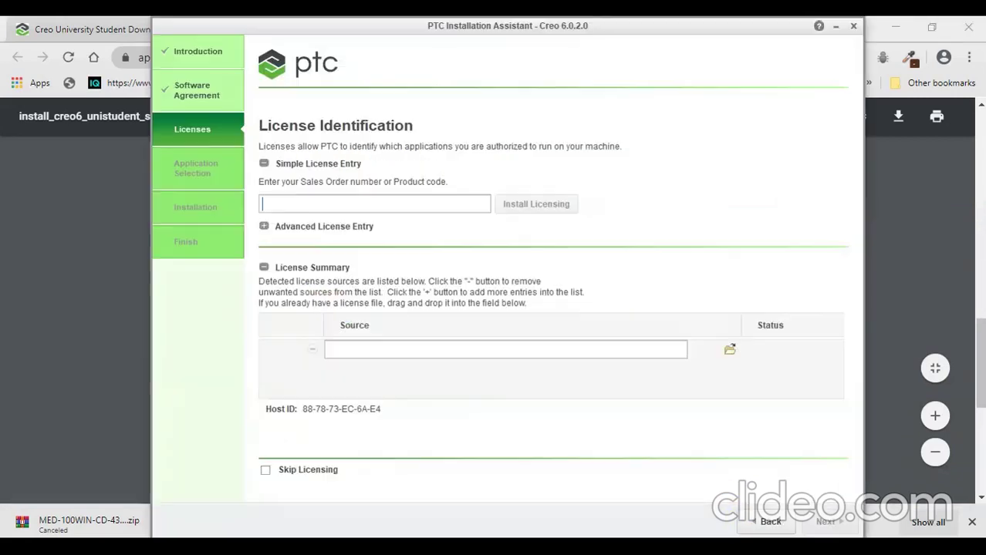
pyautogui.rightClick(330, 206)
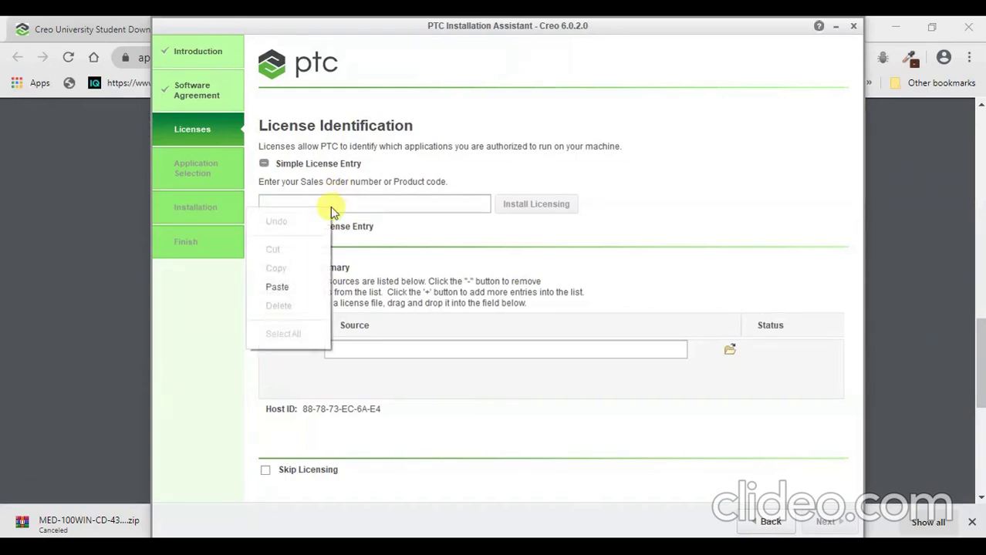
pyautogui.click(278, 287)
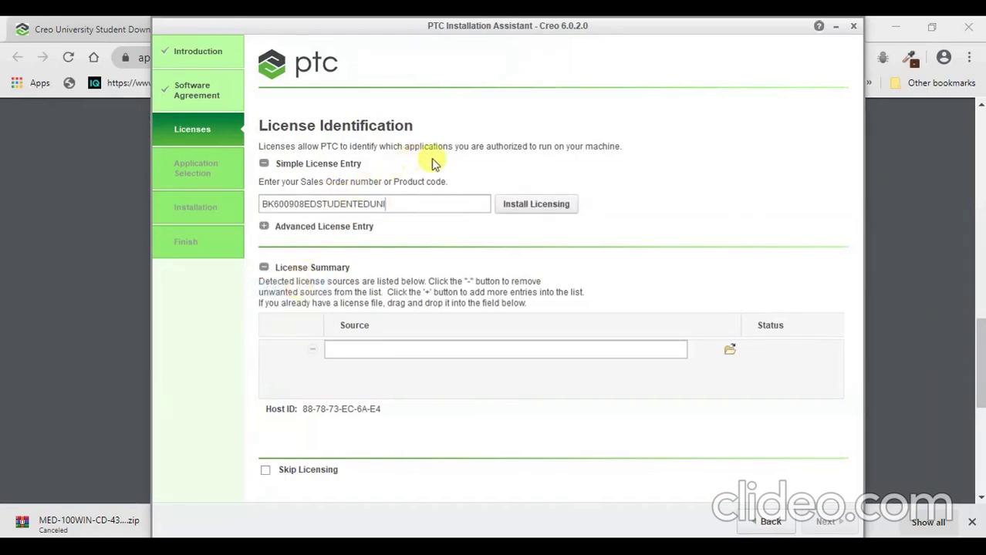
pyautogui.click(514, 205)
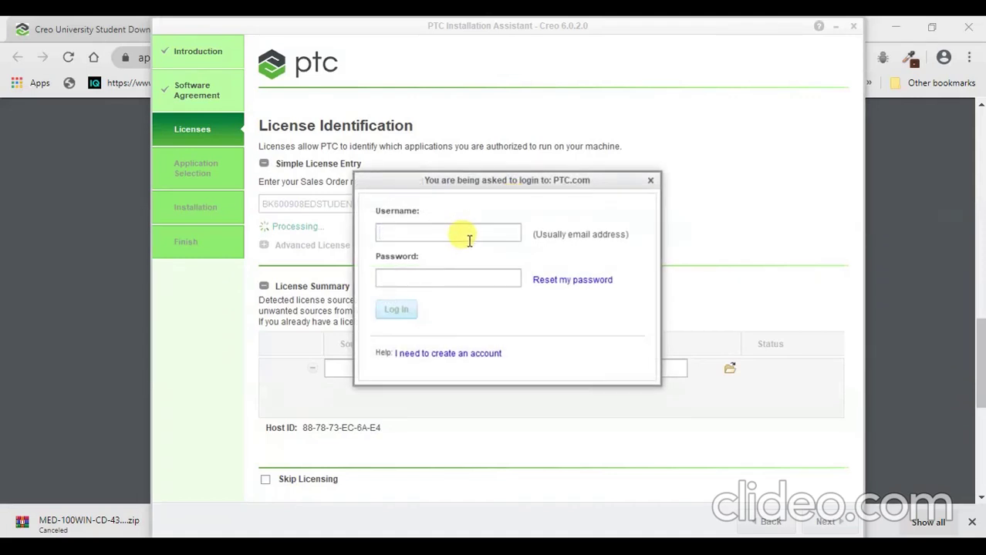
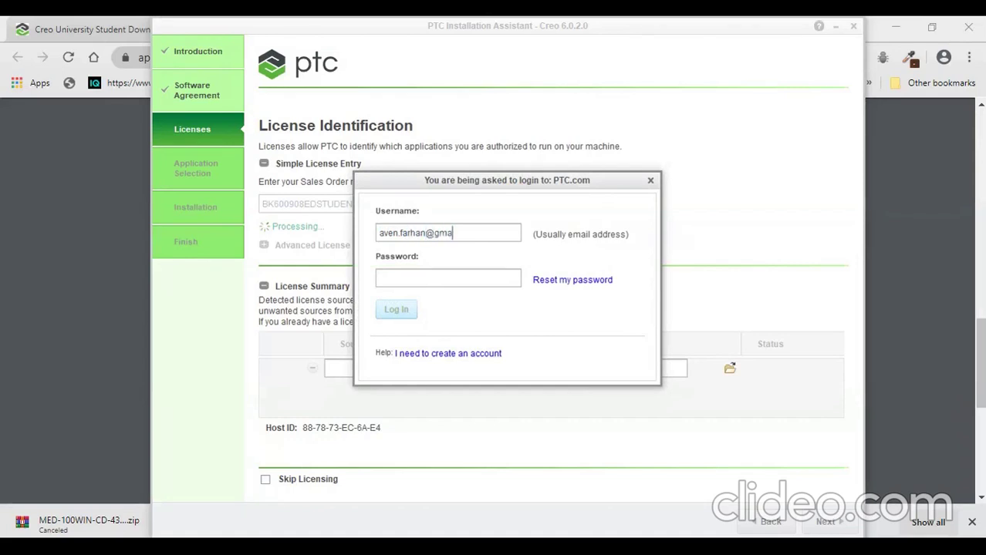
# Log in with the PTC.com username and password to install the license.
pyautogui.write('••')
pyautogui.write('••••')
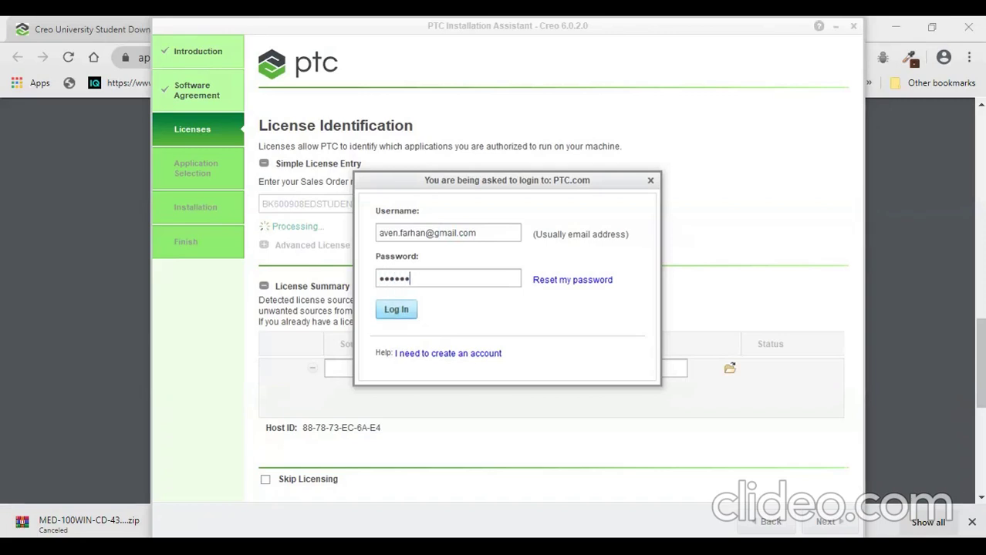
pyautogui.write('••')
pyautogui.press('Return')
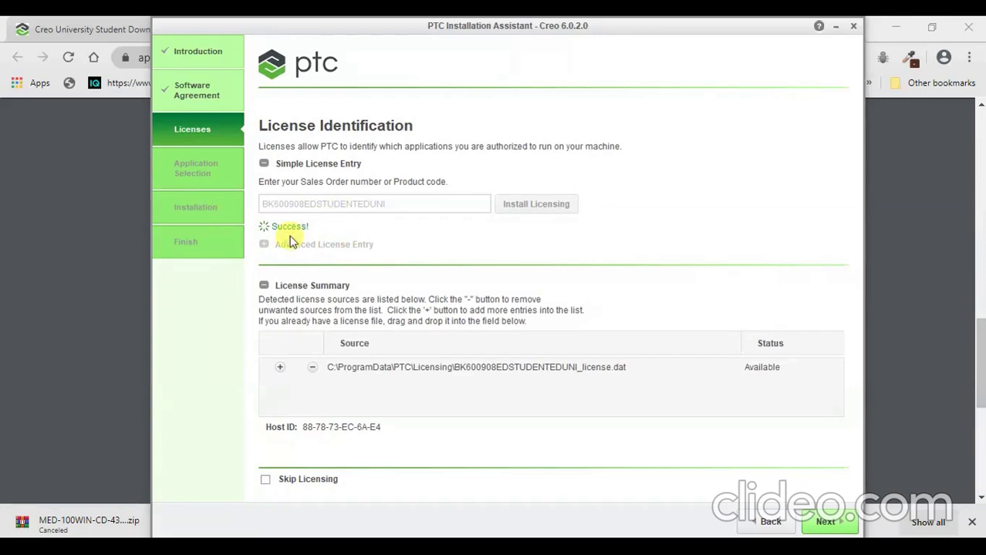
# Advance from License Identification to the Application Selection page.
pyautogui.click(826, 521)
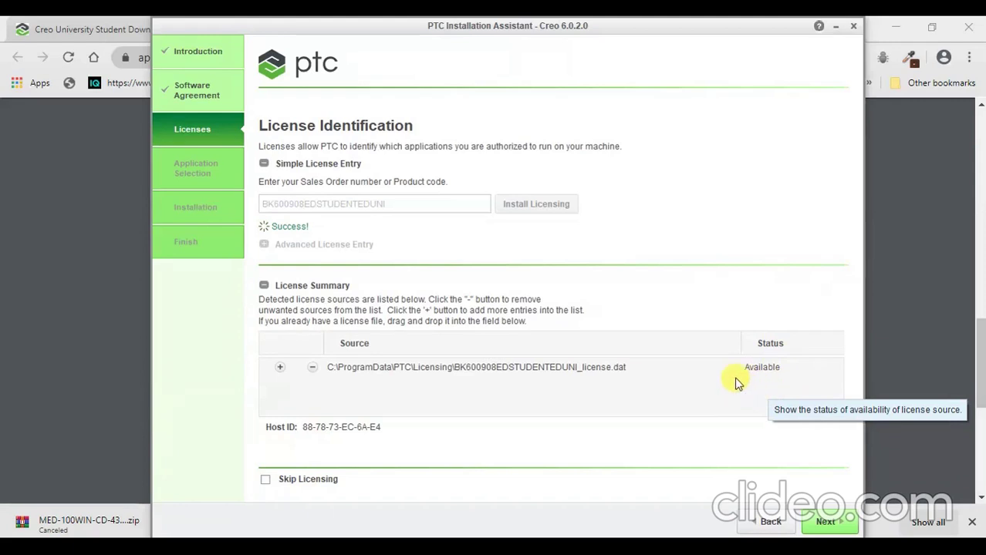
pyautogui.click(825, 528)
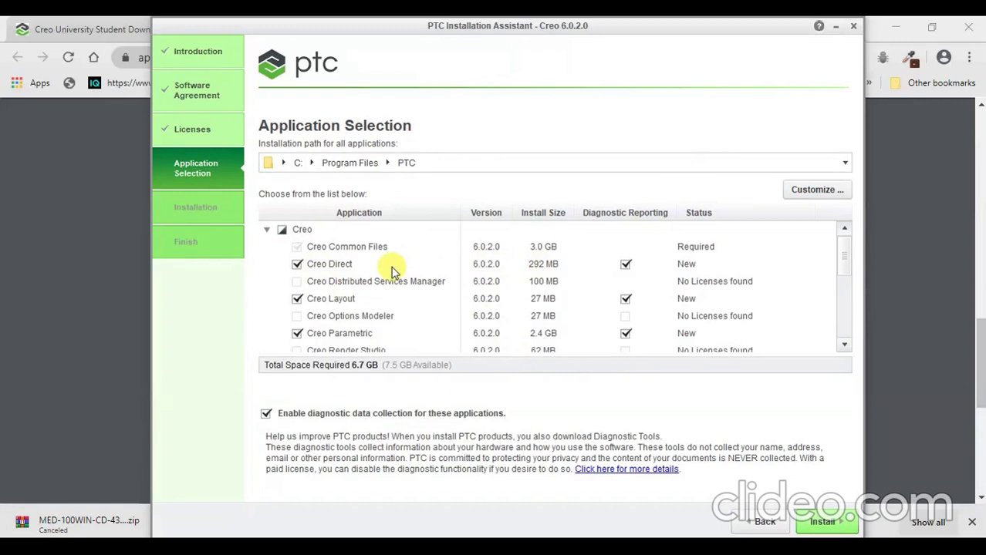
# Untick Creo Simulate and tick MKS Platform Components 9.x under Utilities.
pyautogui.scroll(-1, 386, 270)
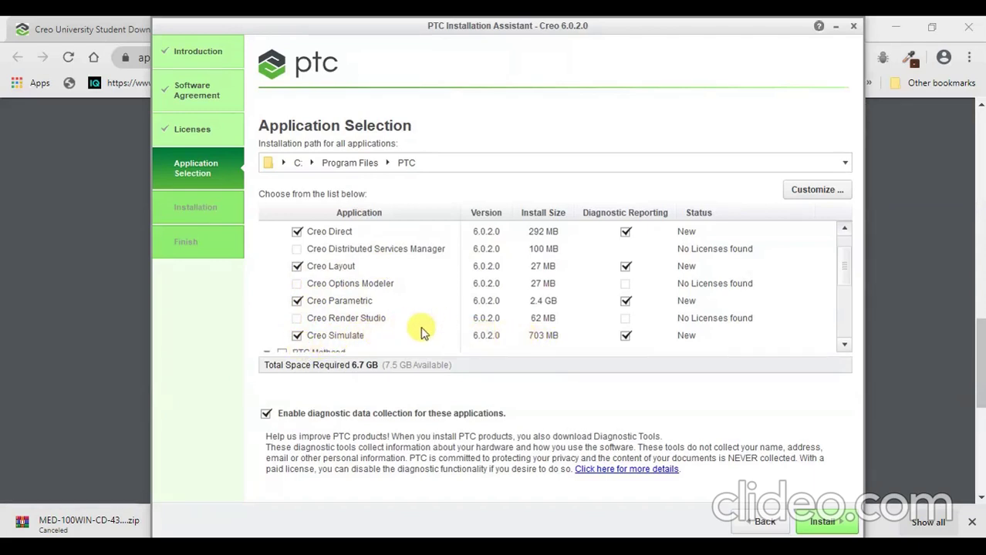
pyautogui.click(301, 341)
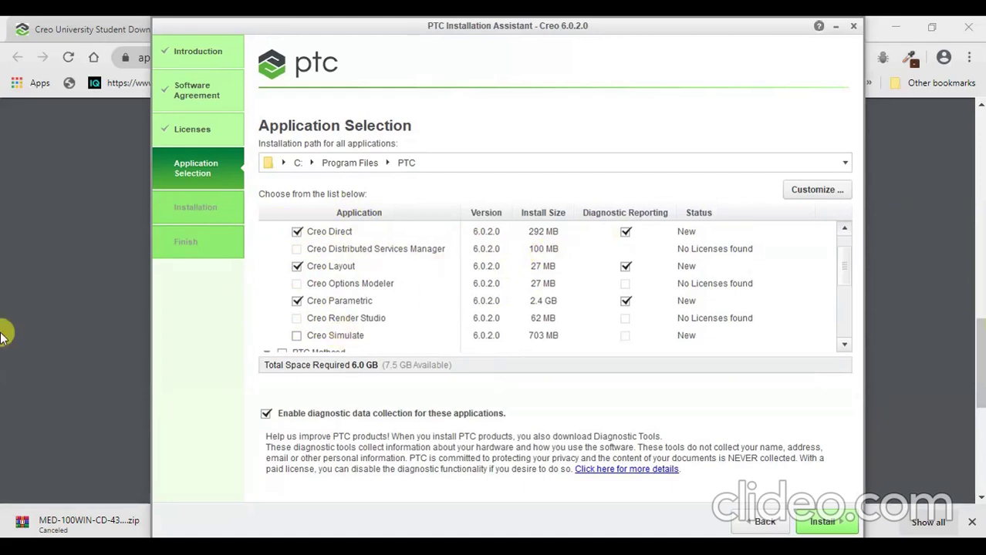
pyautogui.scroll(-1, 509, 285)
pyautogui.scroll(-4, 509, 286)
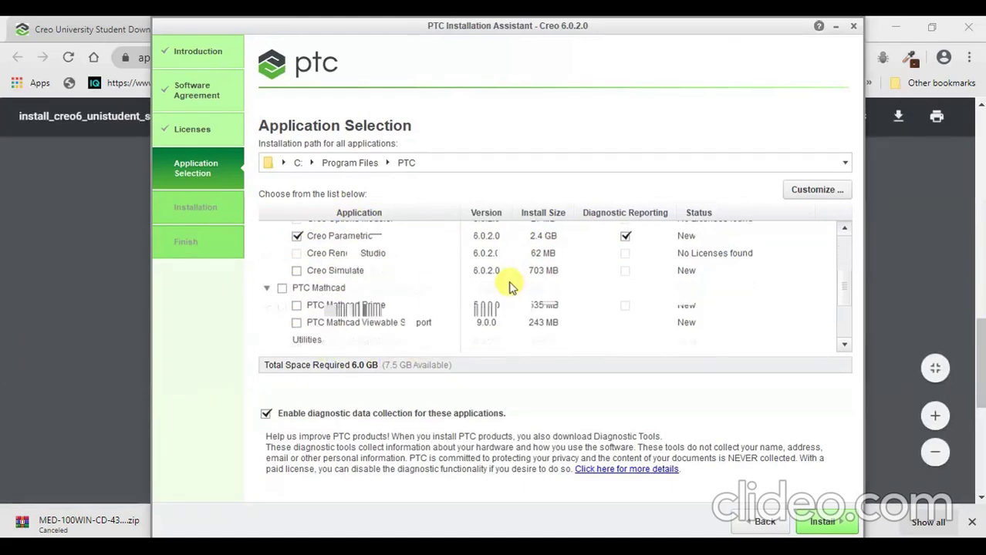
pyautogui.scroll(-1, 441, 324)
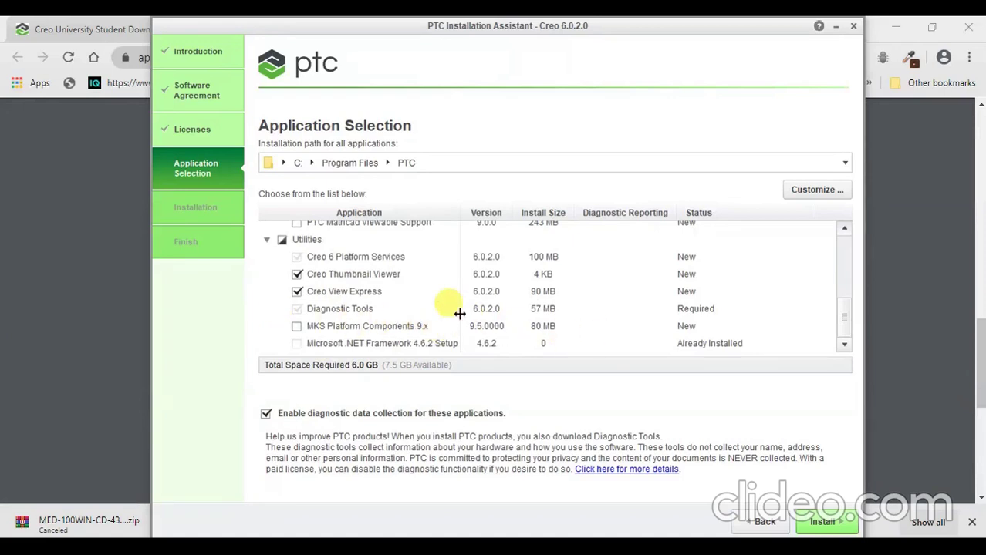
pyautogui.scroll(4, 457, 311)
pyautogui.scroll(-3, 457, 311)
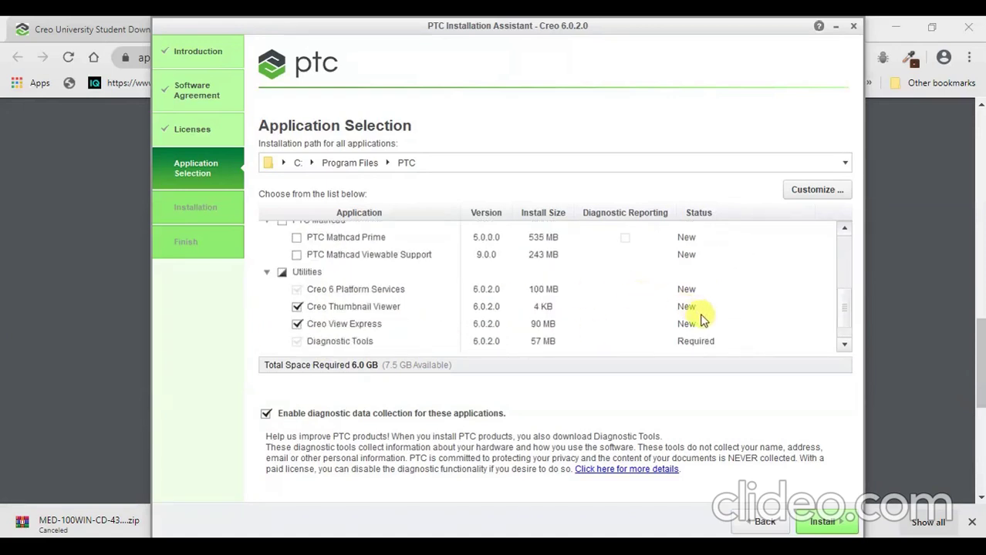
pyautogui.scroll(-1, 694, 318)
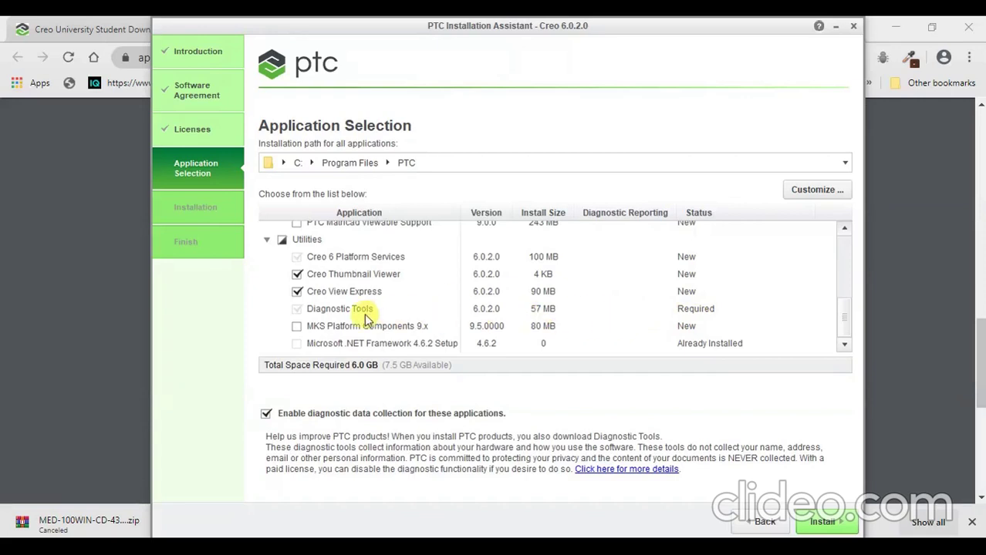
pyautogui.scroll(5, 736, 316)
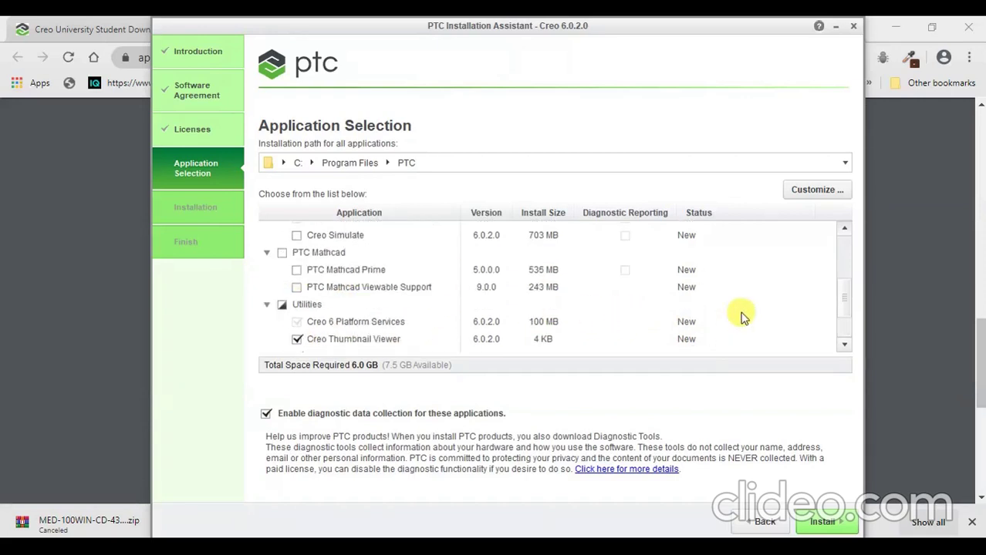
pyautogui.scroll(-5, 313, 251)
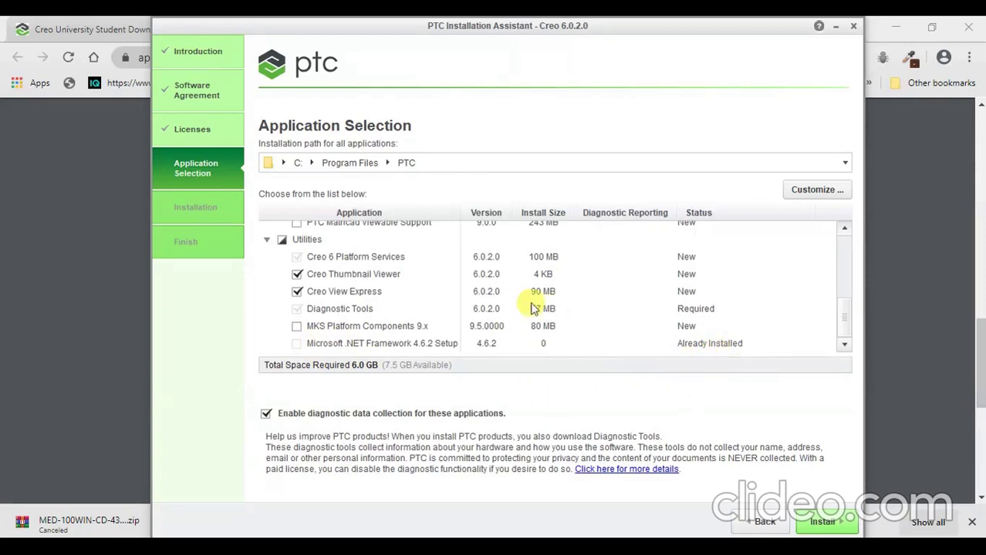
pyautogui.click(297, 326)
# Start installing the selected applications.
pyautogui.scroll(3, 439, 315)
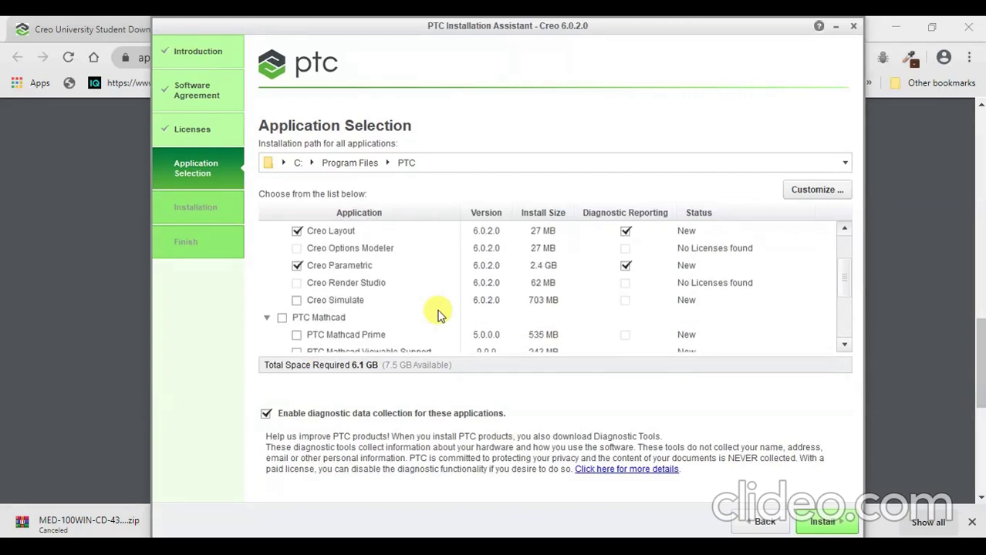
pyautogui.scroll(2, 324, 308)
pyautogui.scroll(-5, 324, 297)
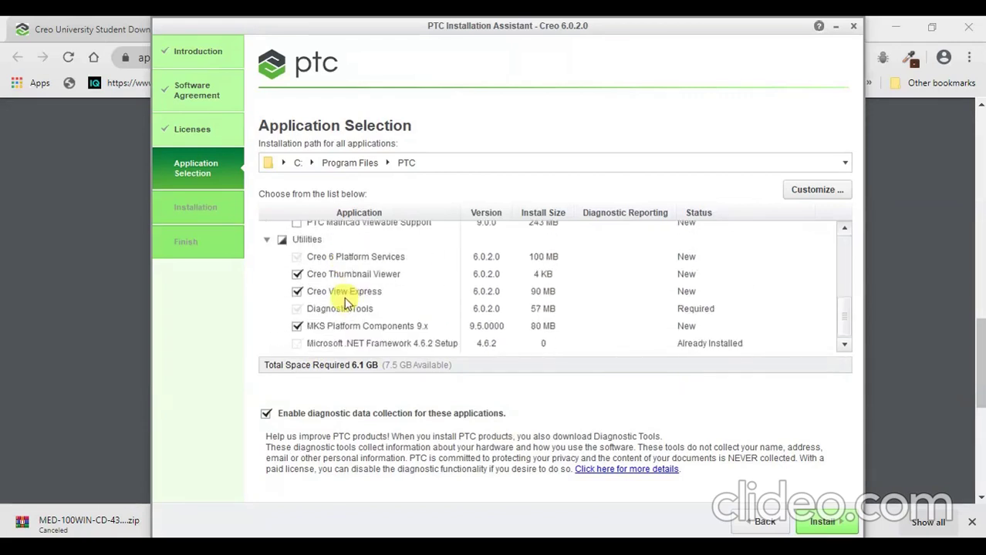
pyautogui.scroll(5, 344, 302)
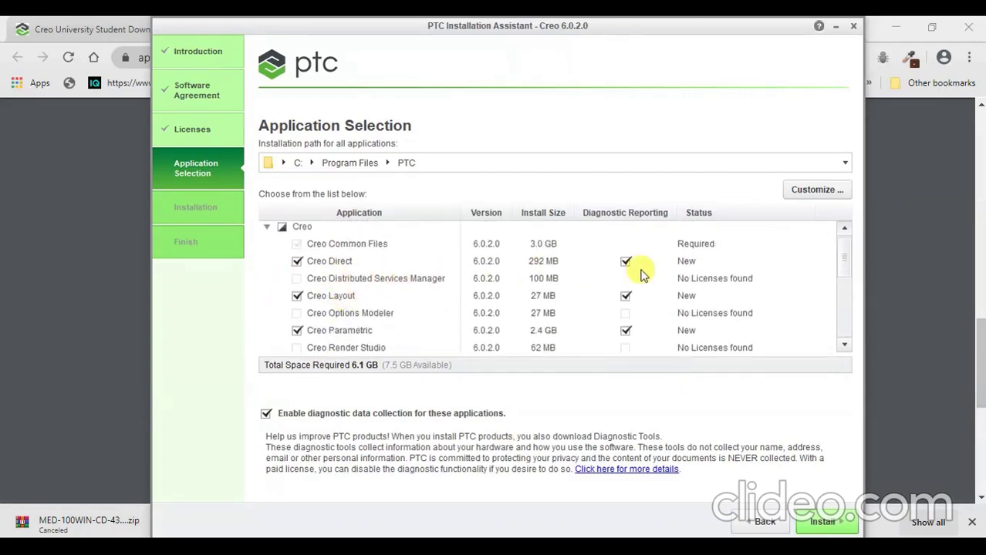
pyautogui.scroll(-5, 620, 278)
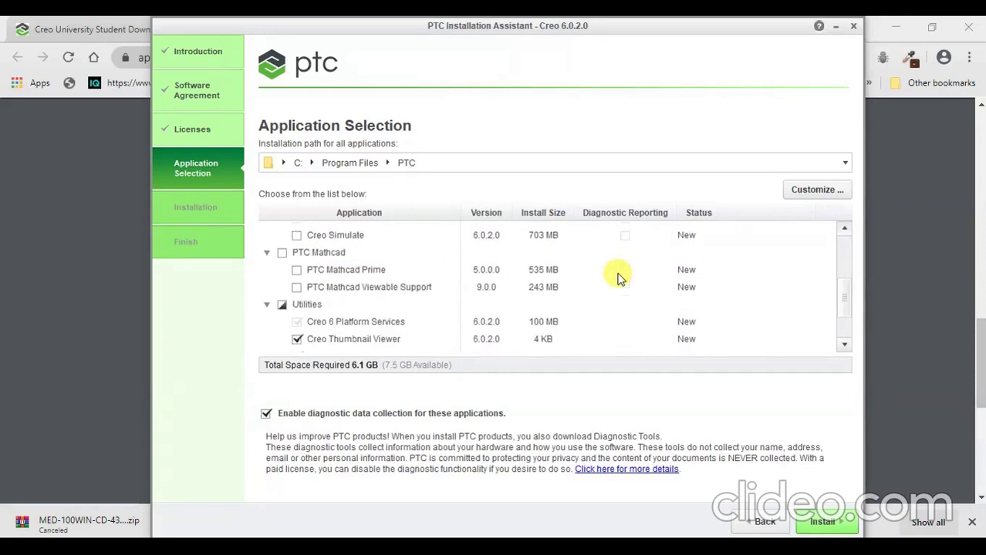
pyautogui.scroll(-1, 621, 276)
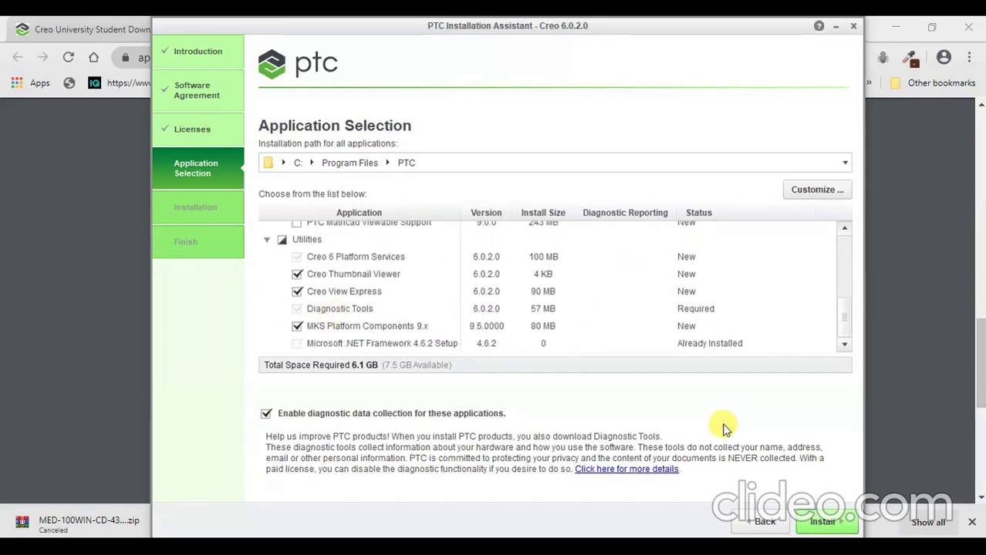
pyautogui.click(820, 521)
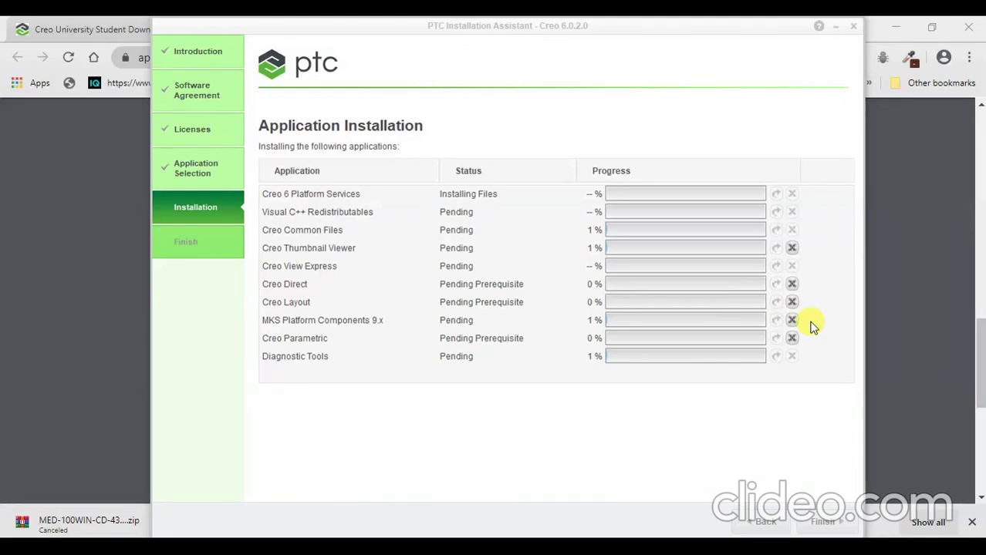
# Wait until every application shows Complete at 100%.
pyautogui.moveTo(625, 531)
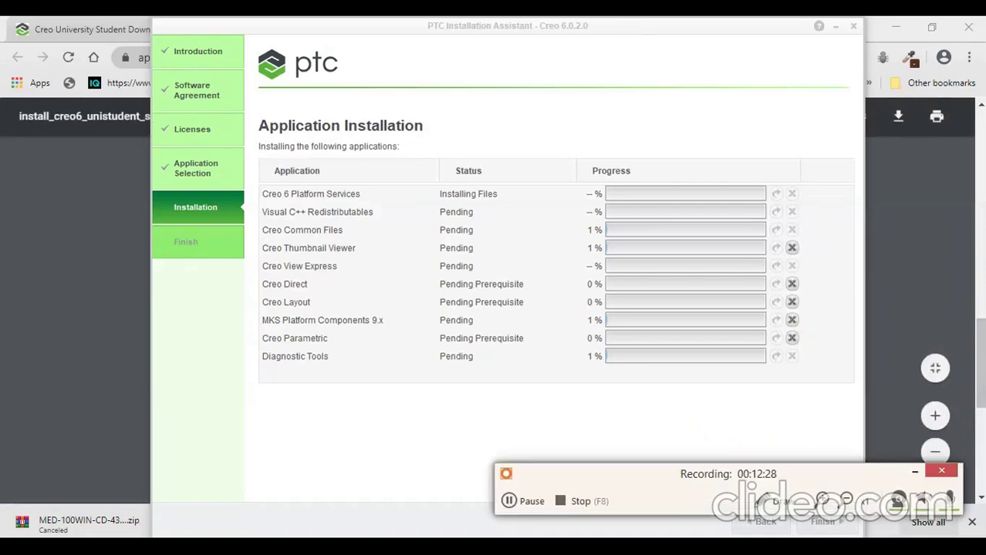
pyautogui.click(552, 503)
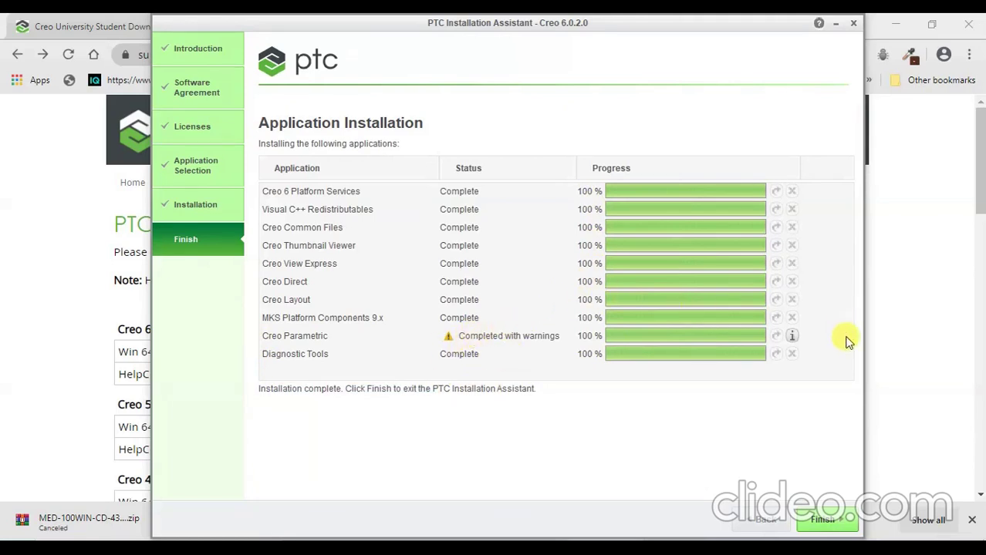
pyautogui.click(791, 335)
pyautogui.scroll(5, 599, 302)
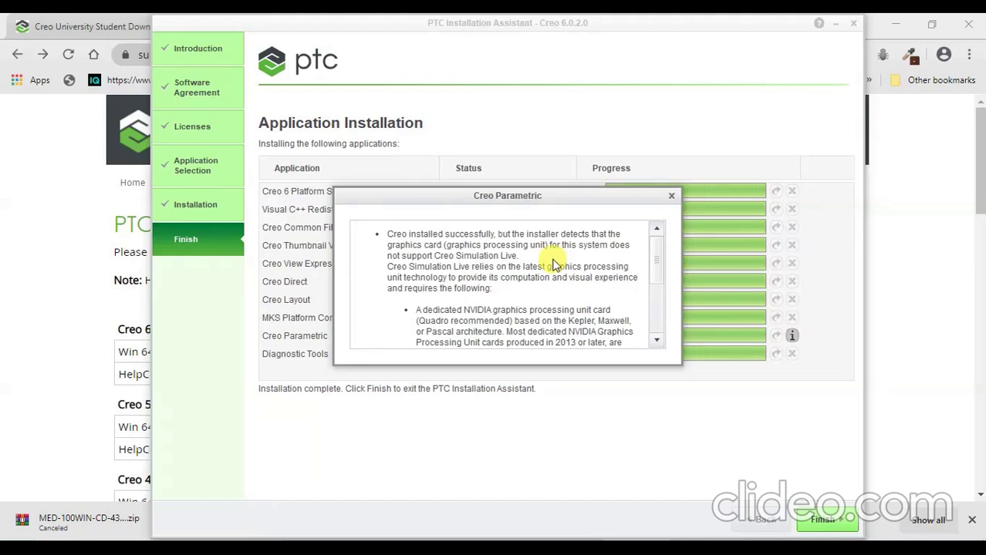
pyautogui.scroll(-2, 408, 304)
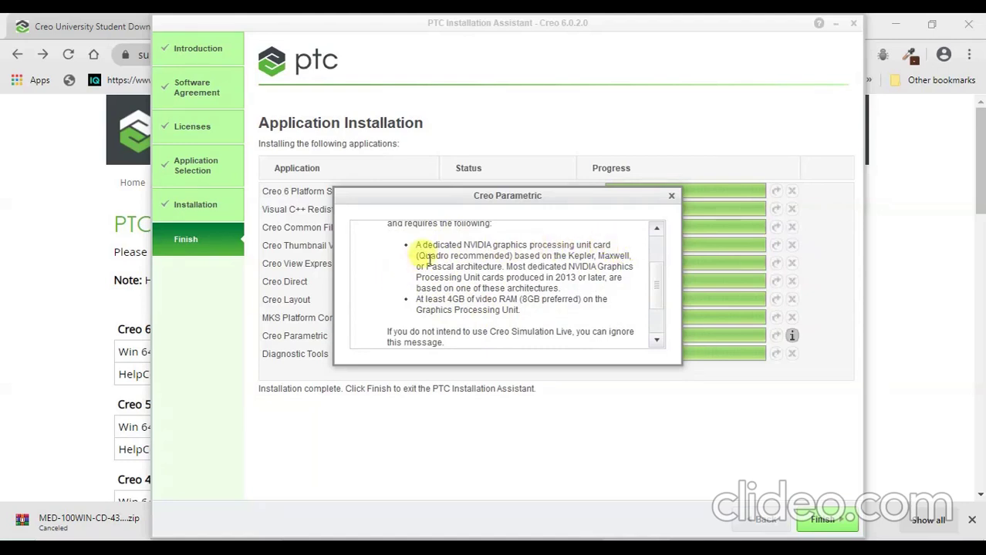
pyautogui.scroll(-1, 414, 294)
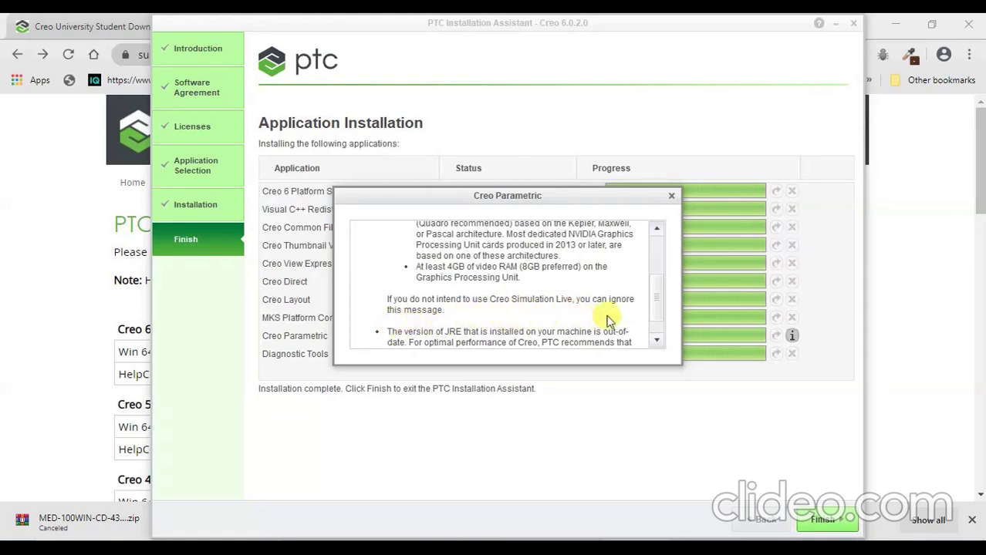
pyautogui.click(672, 196)
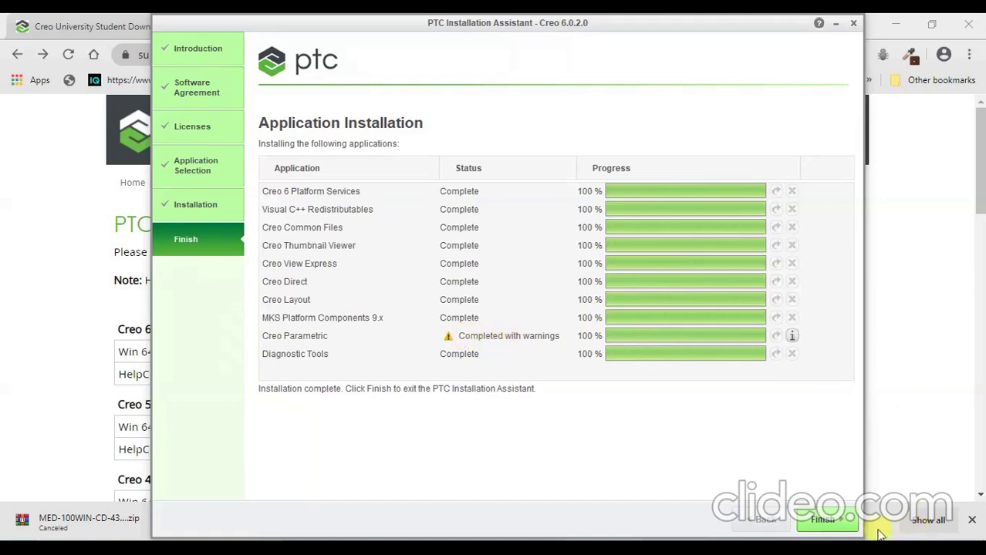
# Exit the finished installer and refresh the desktop to show the new Creo shortcuts.
pyautogui.click(824, 520)
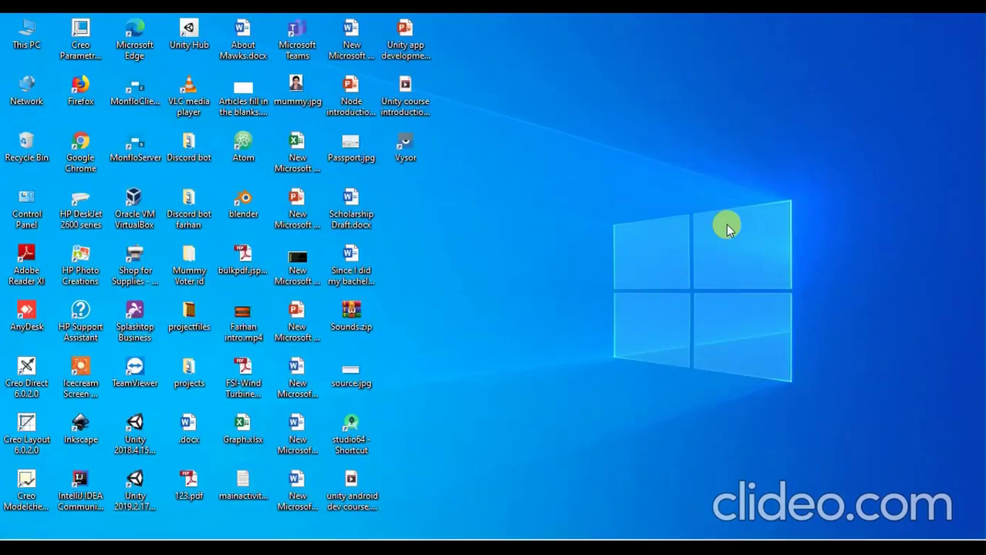
pyautogui.rightClick(725, 127)
pyautogui.click(657, 169)
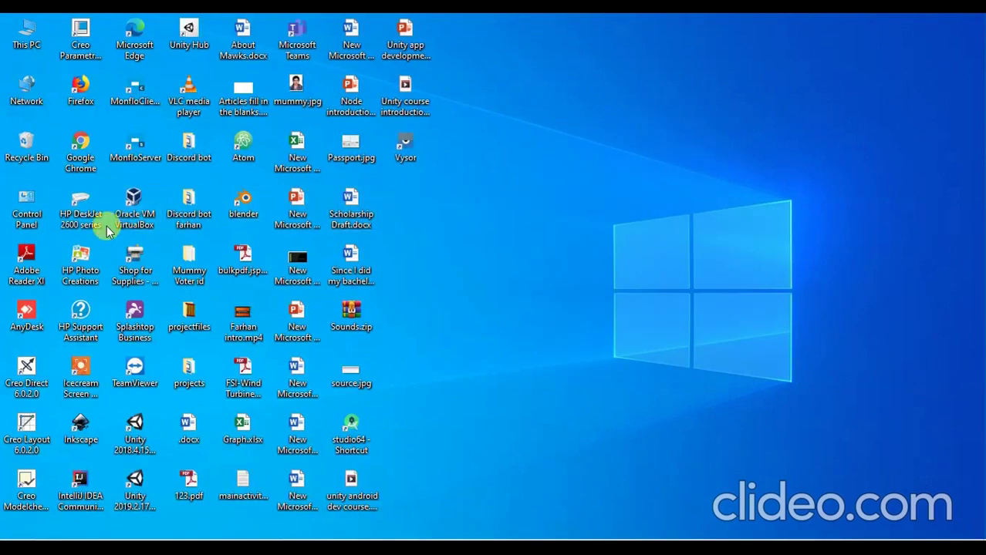
# Launch Creo Parametric 6.0.2.0 from its desktop shortcut.
pyautogui.click(28, 494)
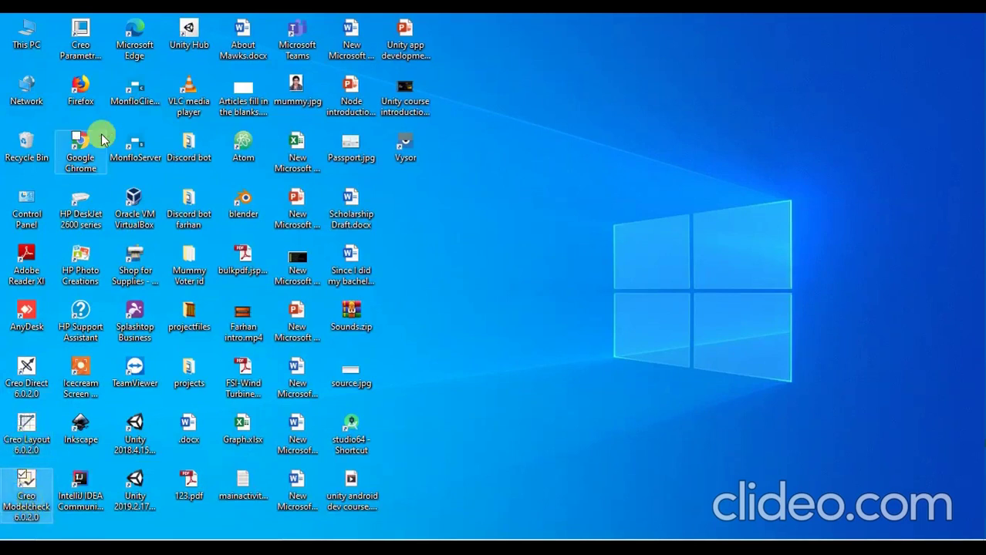
pyautogui.click(81, 35)
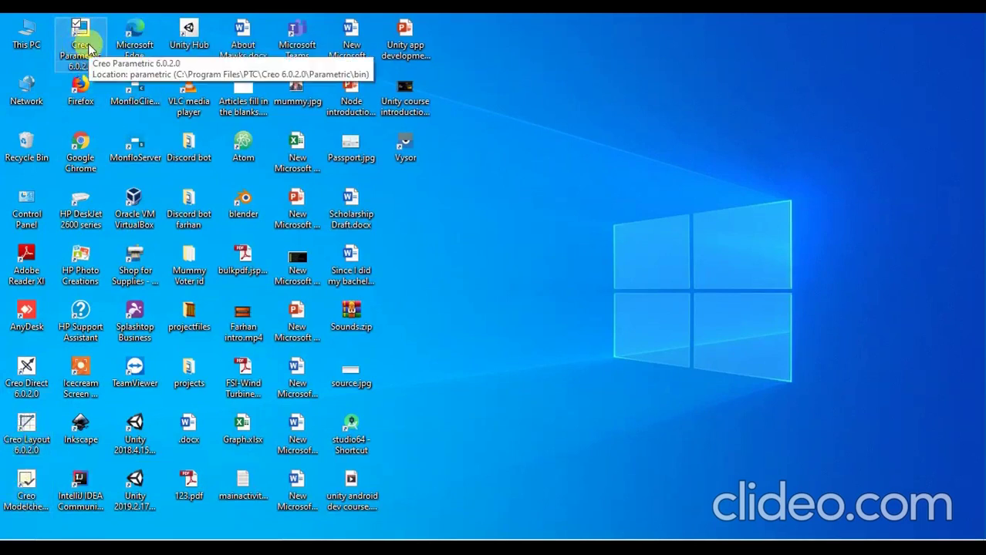
pyautogui.rightClick(774, 201)
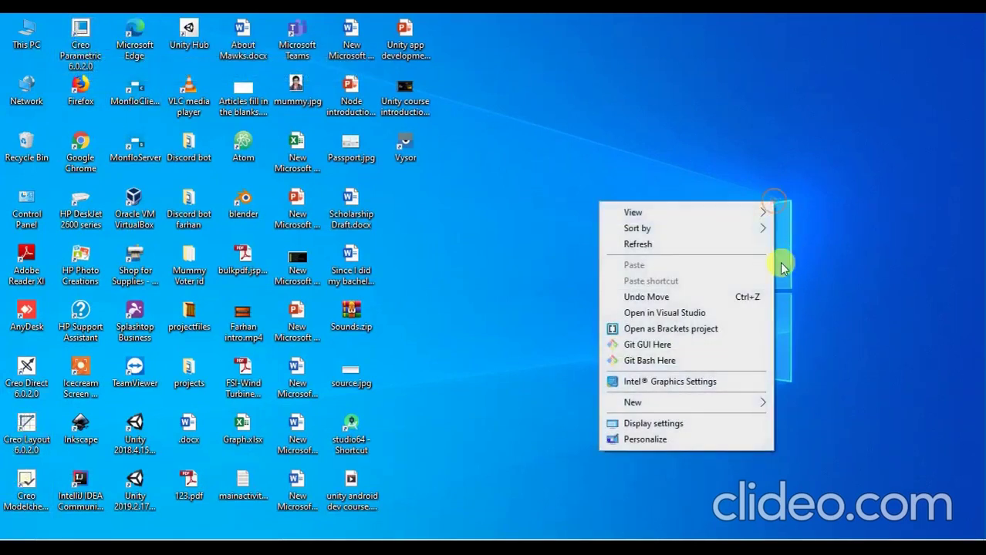
pyautogui.rightClick(704, 197)
pyautogui.click(684, 240)
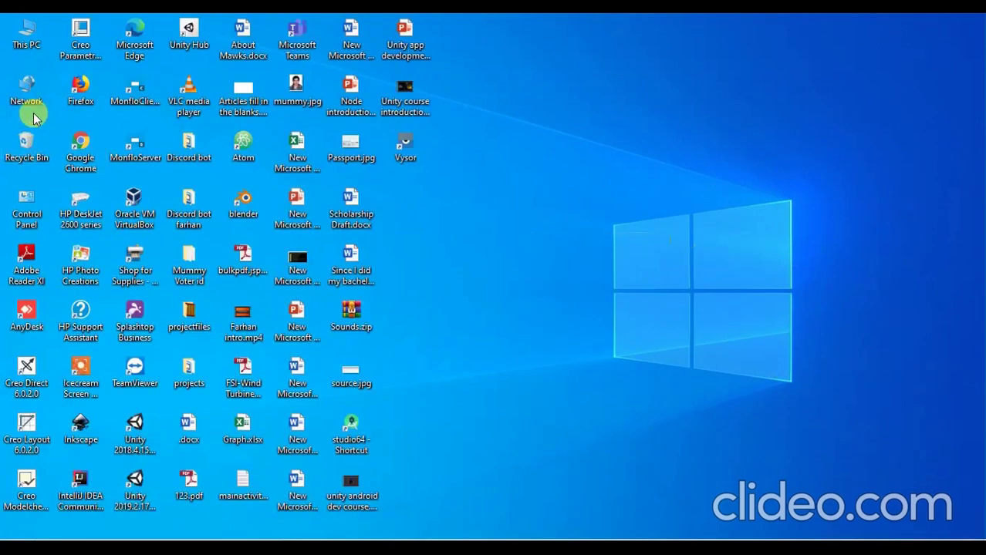
pyautogui.click(84, 55)
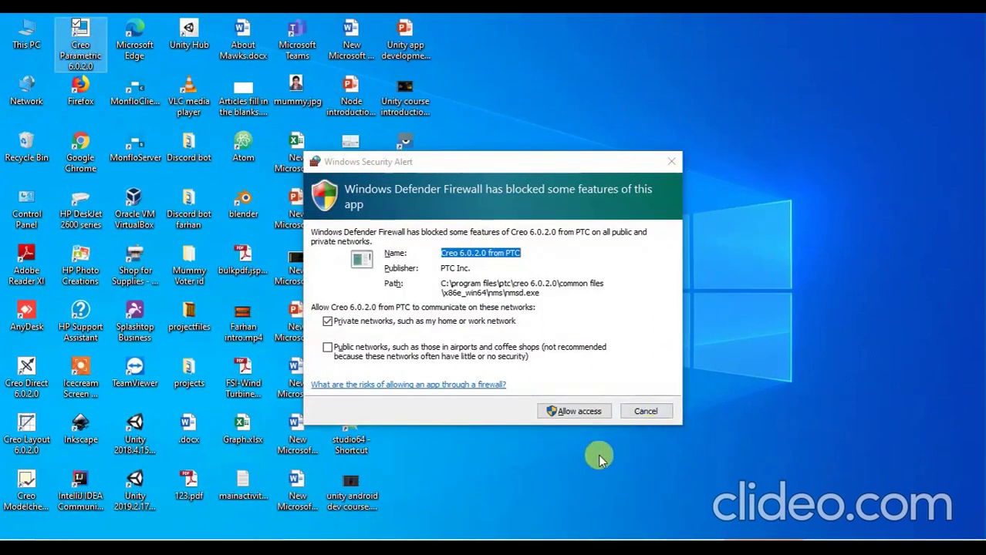
# Allow Creo 6.0.2.0 through Windows Defender Firewall on private networks.
pyautogui.click(564, 410)
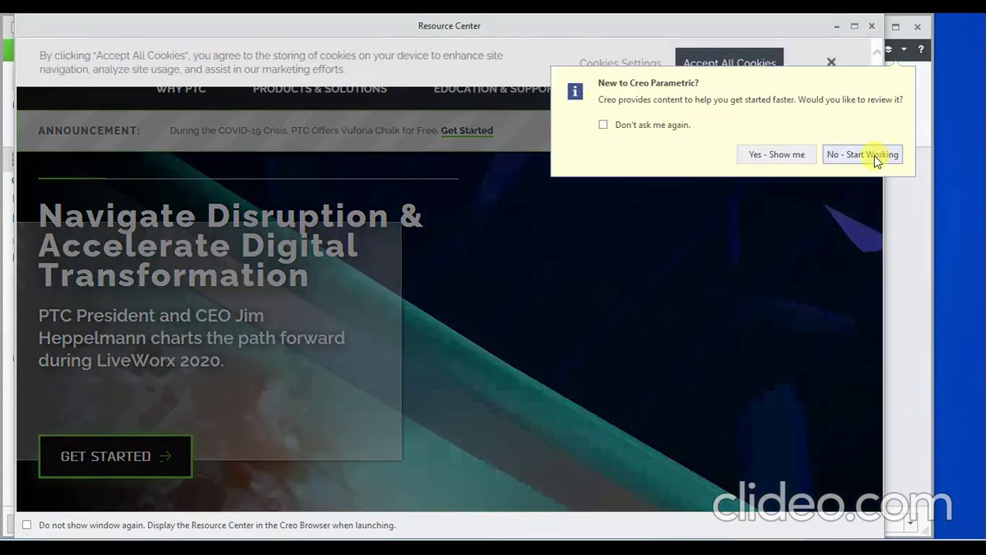
# Choose No - Start Working, accept all cookies, and close the Resource Center window.
pyautogui.click(874, 155)
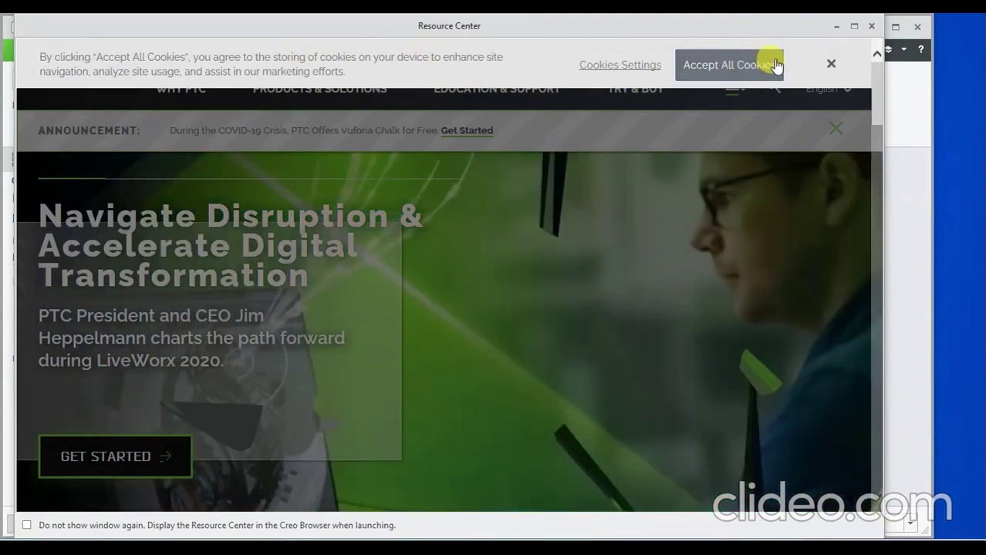
pyautogui.click(777, 65)
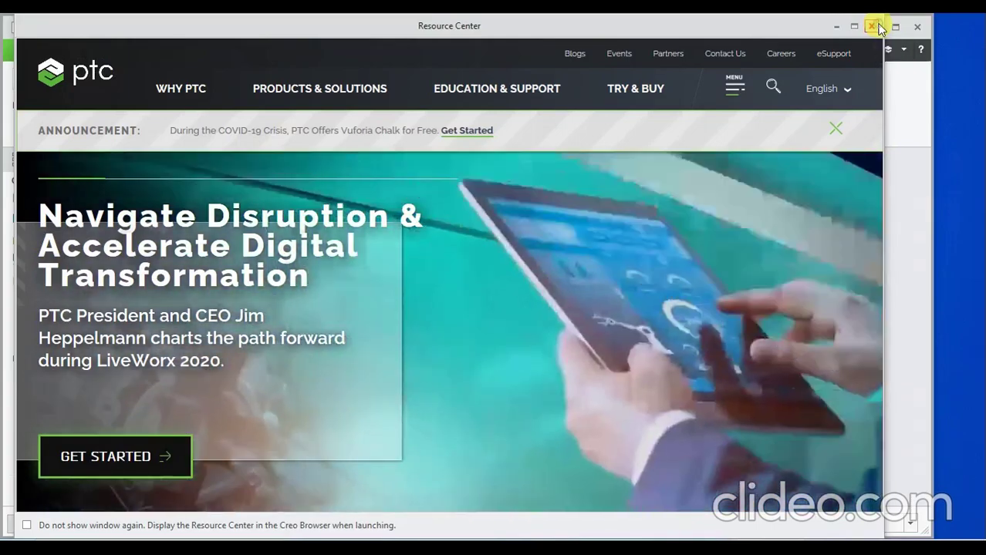
pyautogui.click(878, 28)
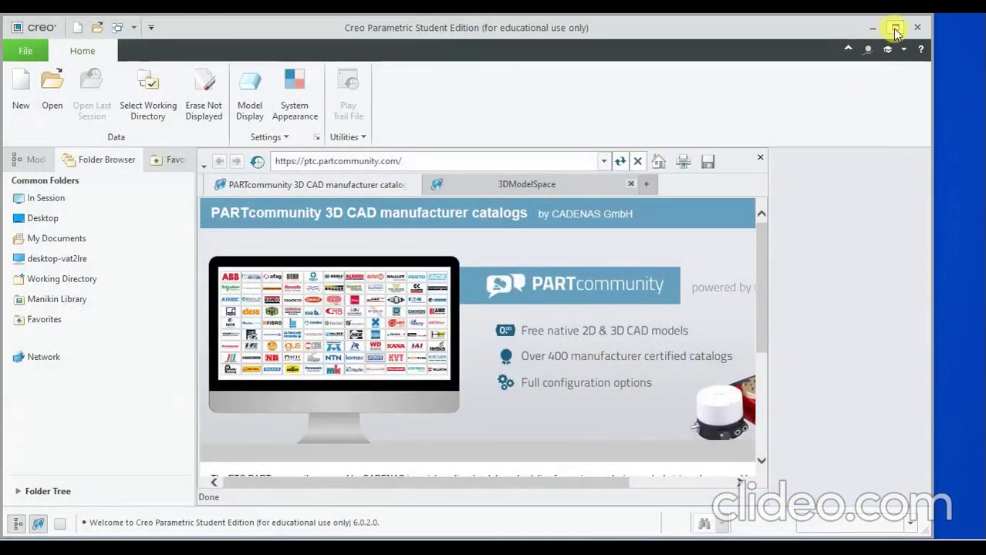
# Maximize Creo, close the embedded PARTcommunity page, and cancel the New dialog for part prt0001.
pyautogui.click(894, 27)
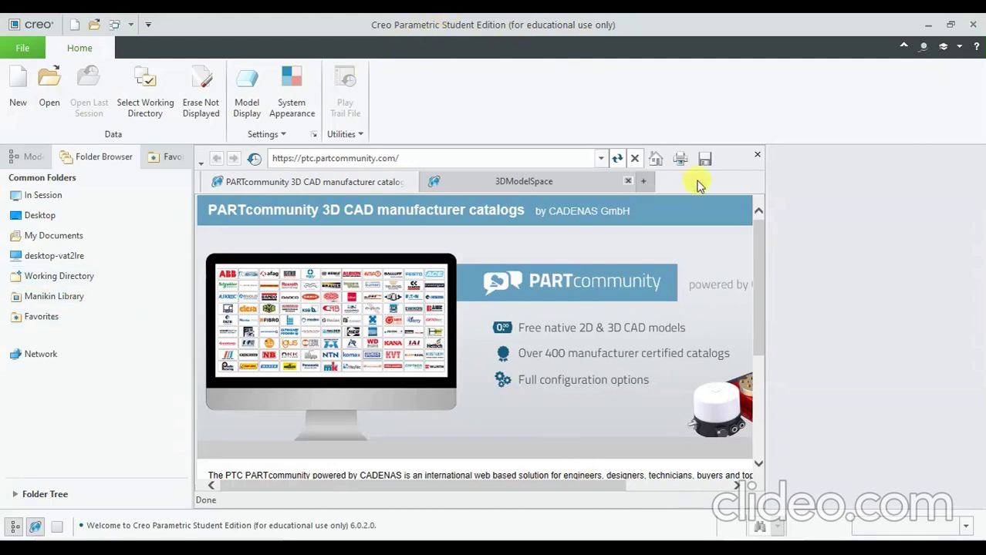
pyautogui.click(755, 157)
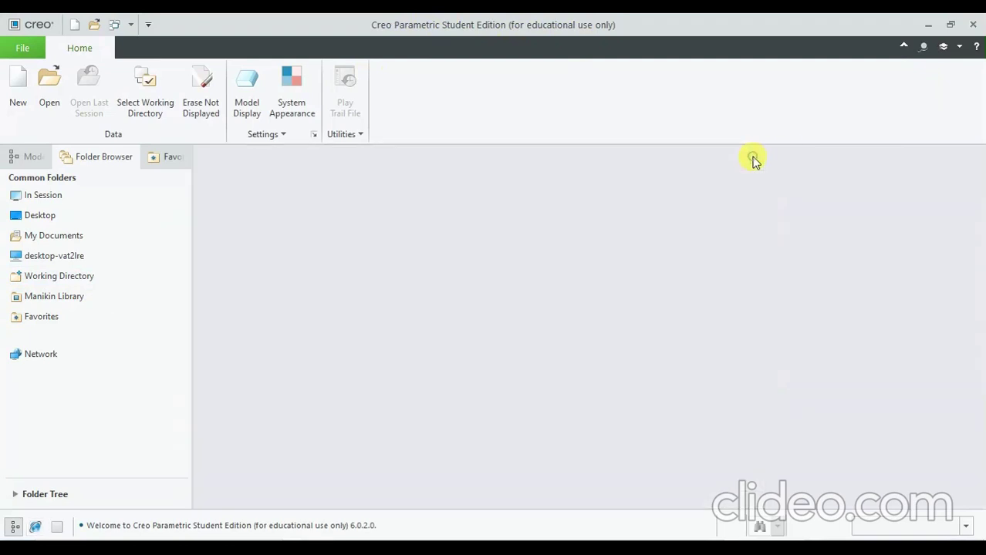
pyautogui.click(18, 85)
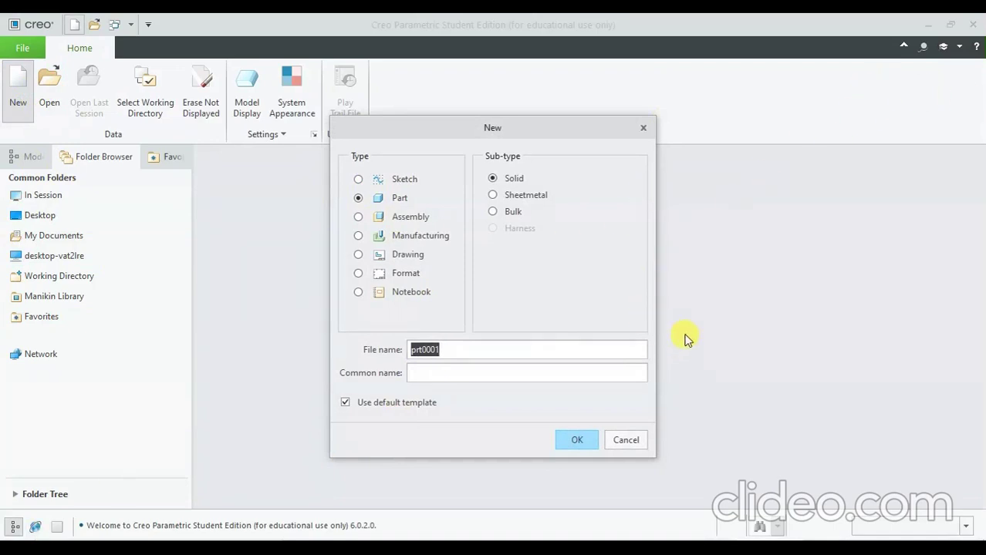
pyautogui.click(626, 440)
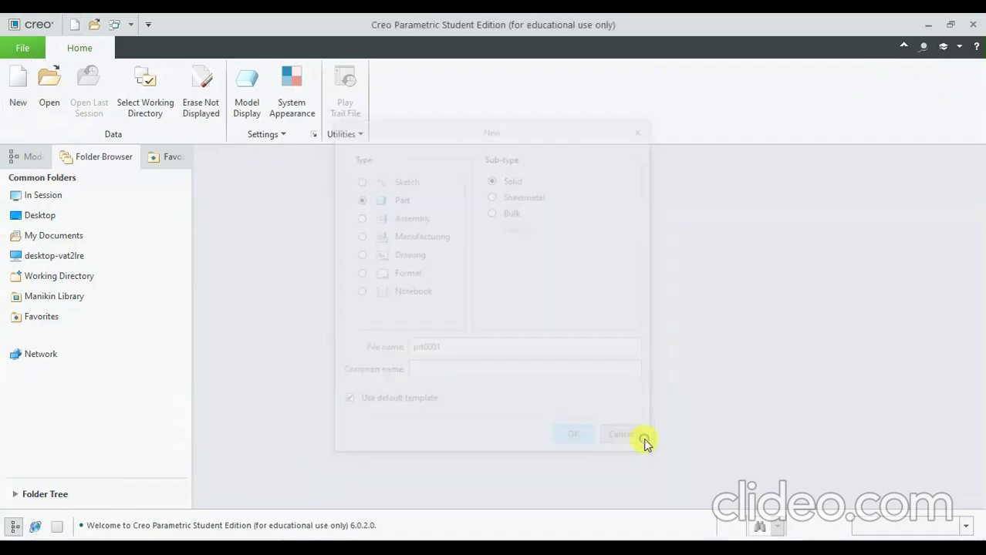